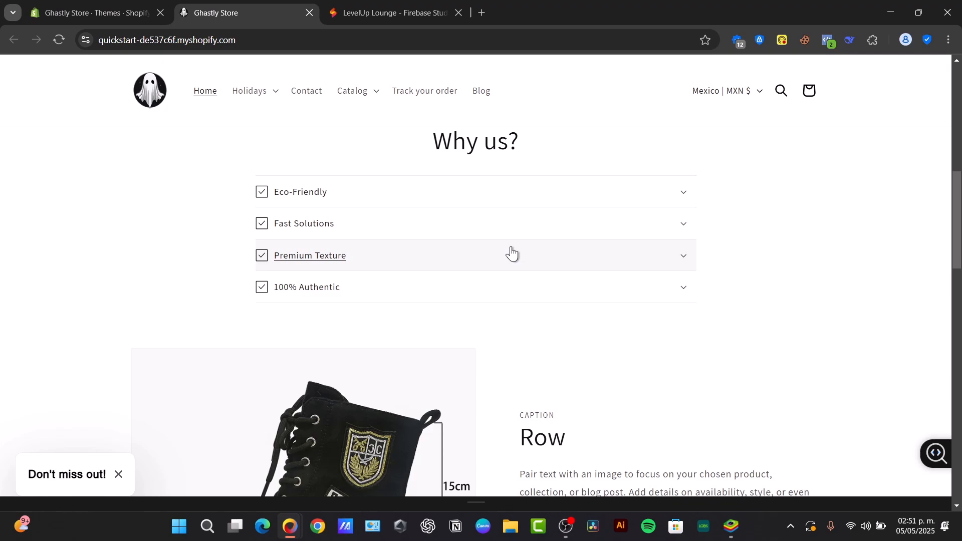
Review the storefront home page from the hero banner down to the last image-with-text row.
scroll(459, 263, "up", 10)
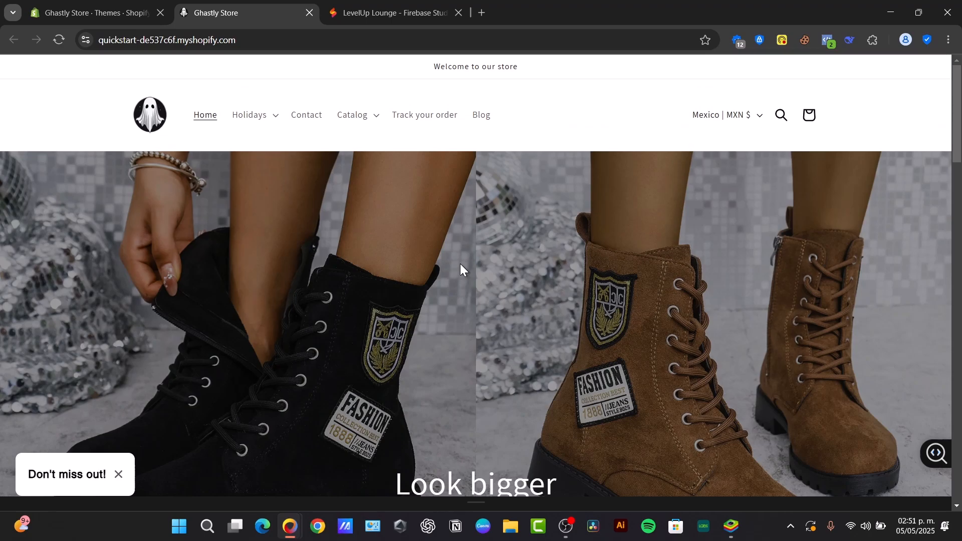
scroll(467, 273, "down", 3)
scroll(467, 273, "down", 15)
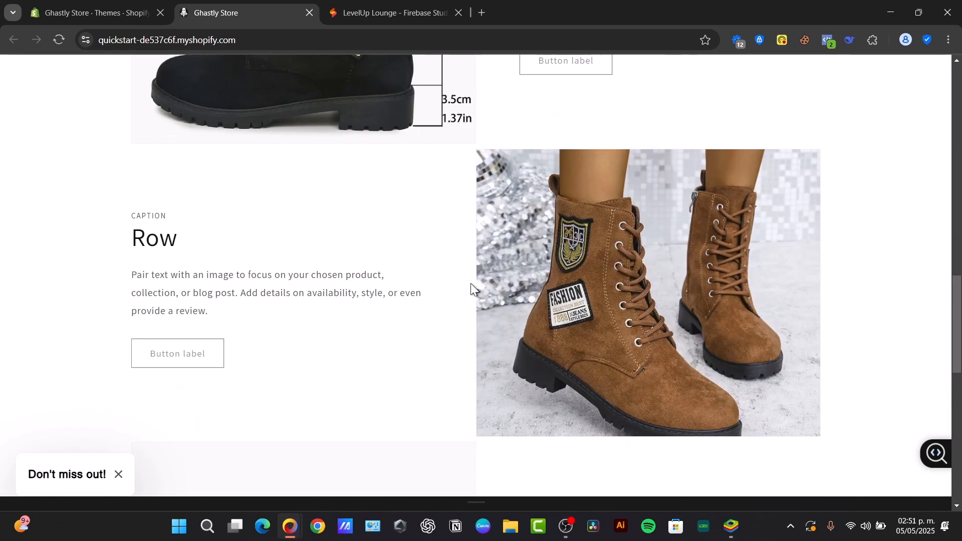
scroll(470, 283, "down", 3)
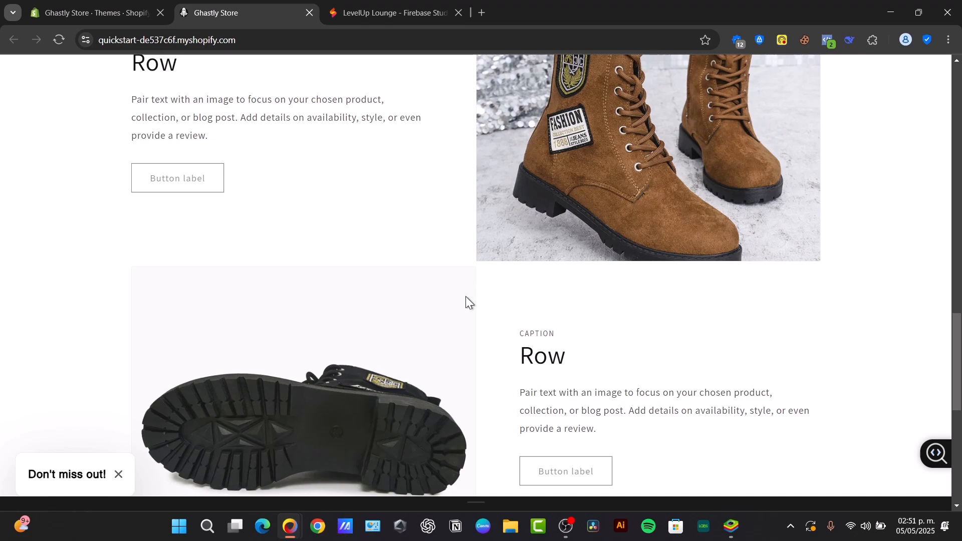
scroll(480, 314, "down", 3)
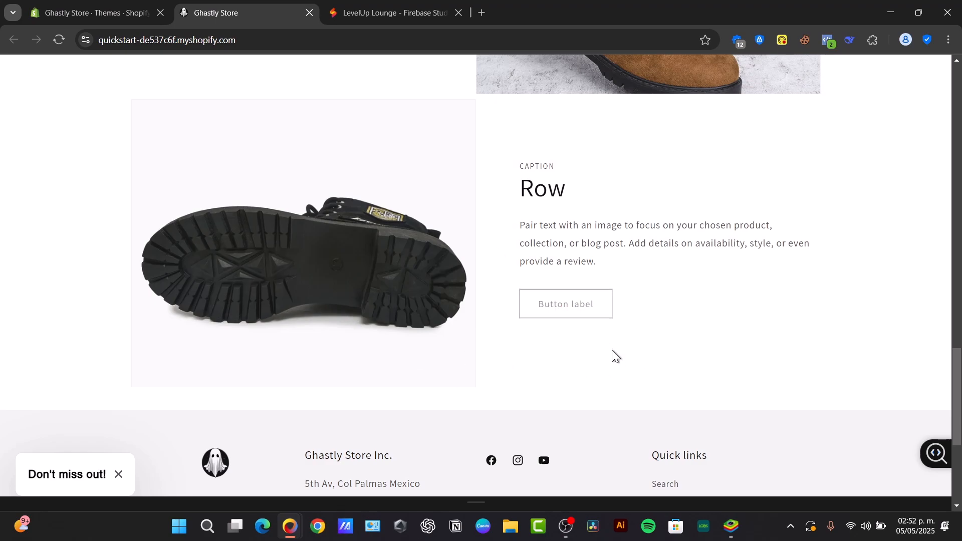
scroll(611, 350, "up", 10)
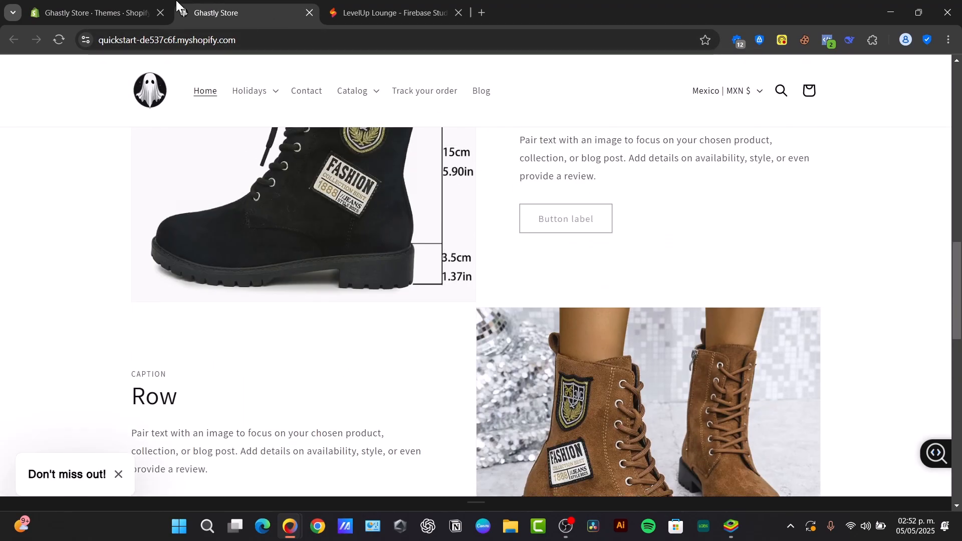
Switch to the store admin and search the Shopify App Store for "variants".
left_click(91, 5)
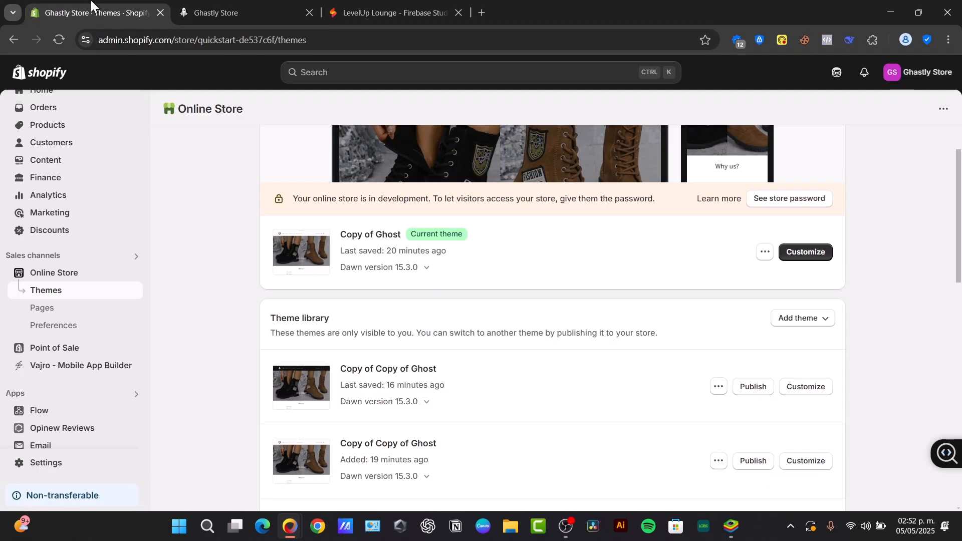
left_click(34, 398)
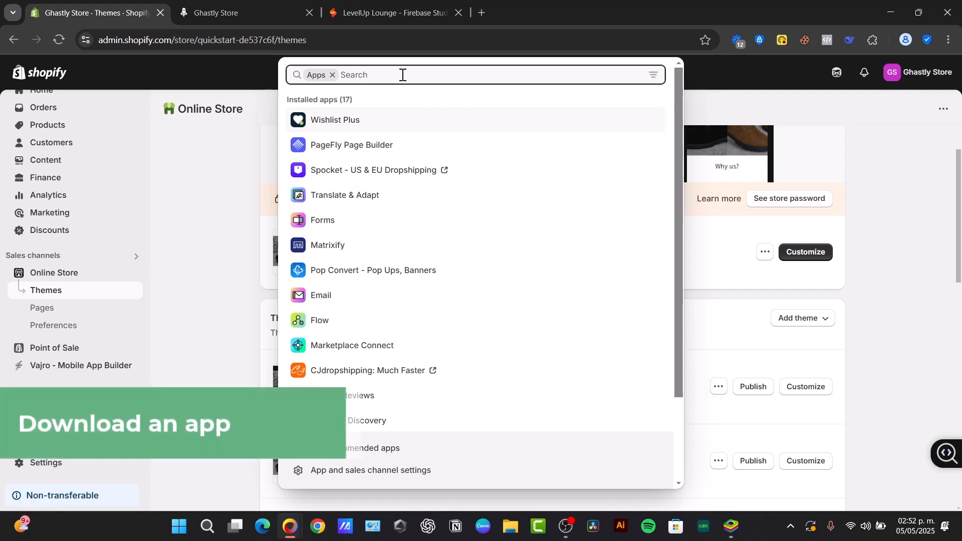
type("variants")
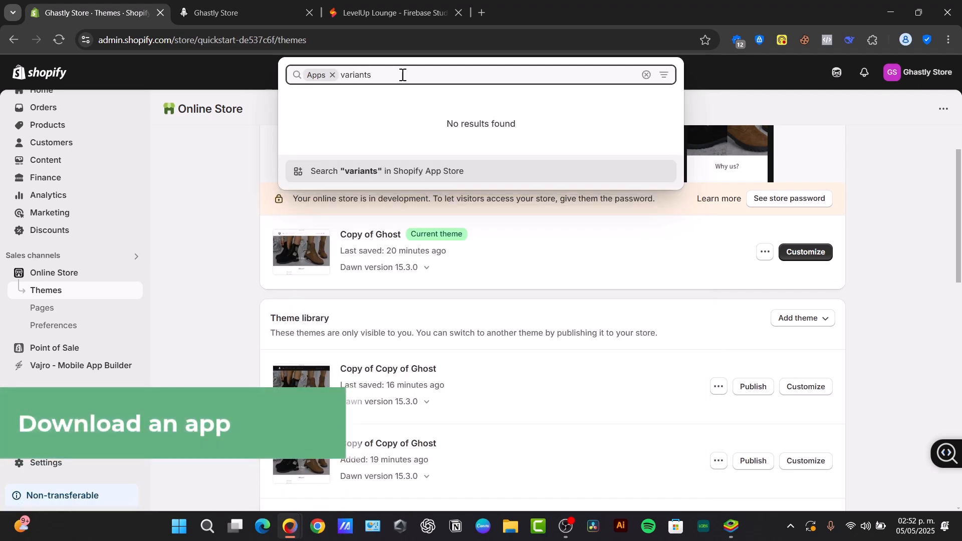
left_click(345, 178)
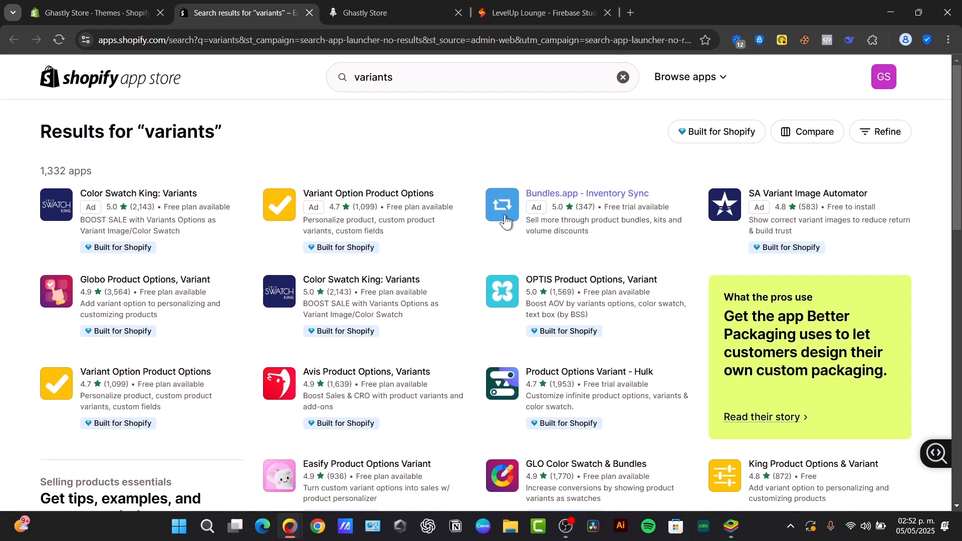
Examine the GLO Color Swatch & Bundles, Globo Product Options and Bundles.app listings from the search results.
left_click(599, 464)
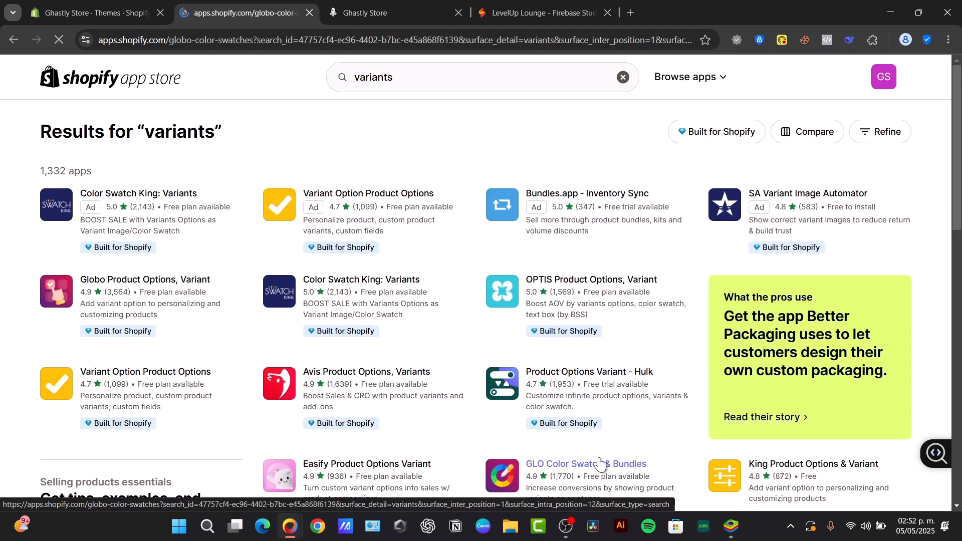
left_click(14, 40)
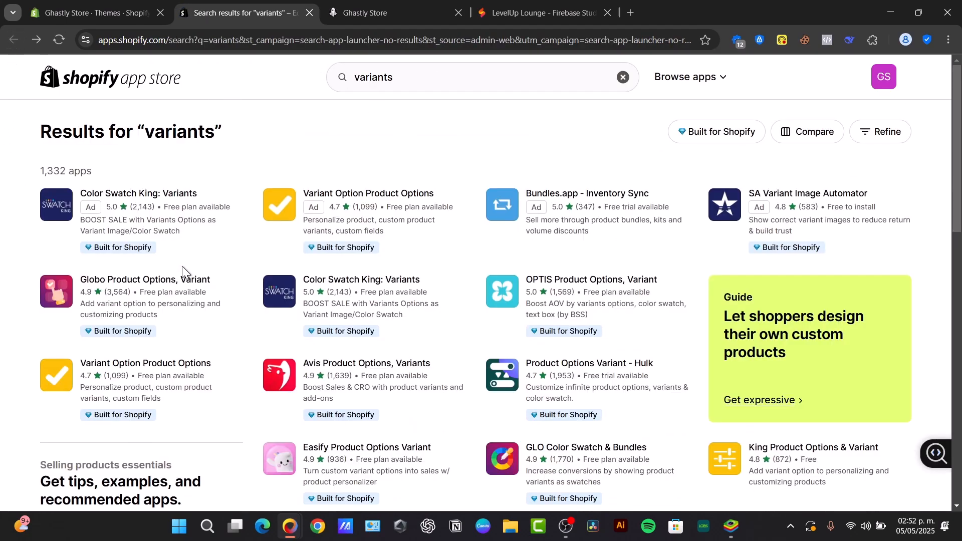
left_click(174, 278)
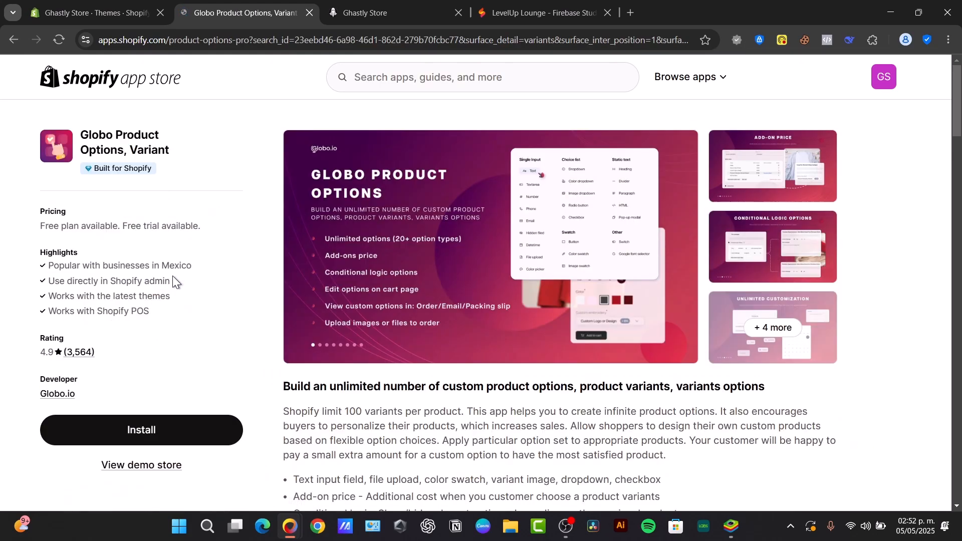
left_click(15, 40)
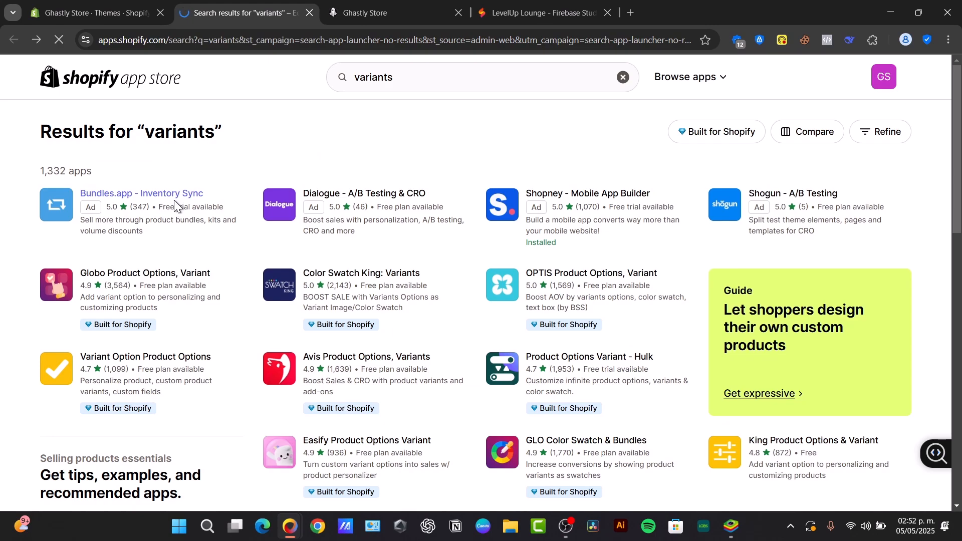
left_click(174, 200)
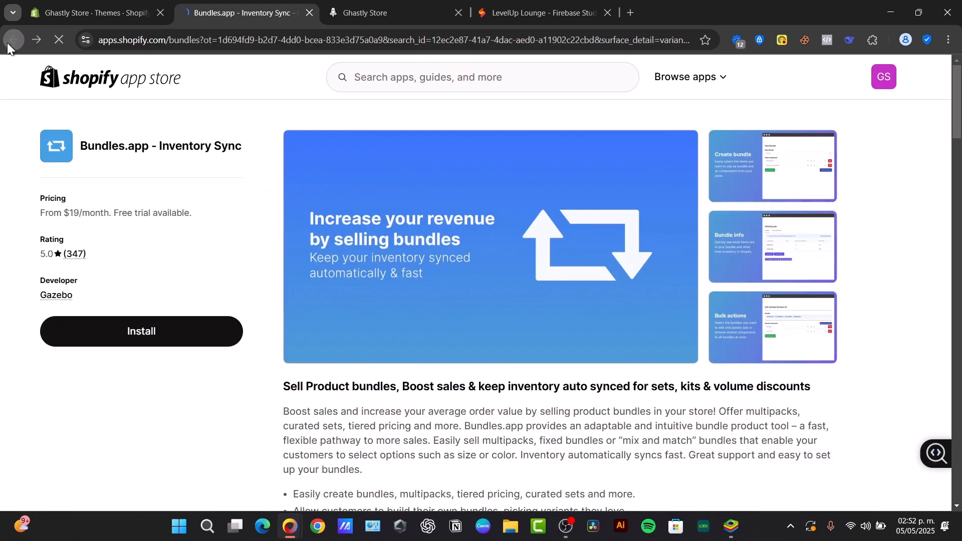
left_click(13, 40)
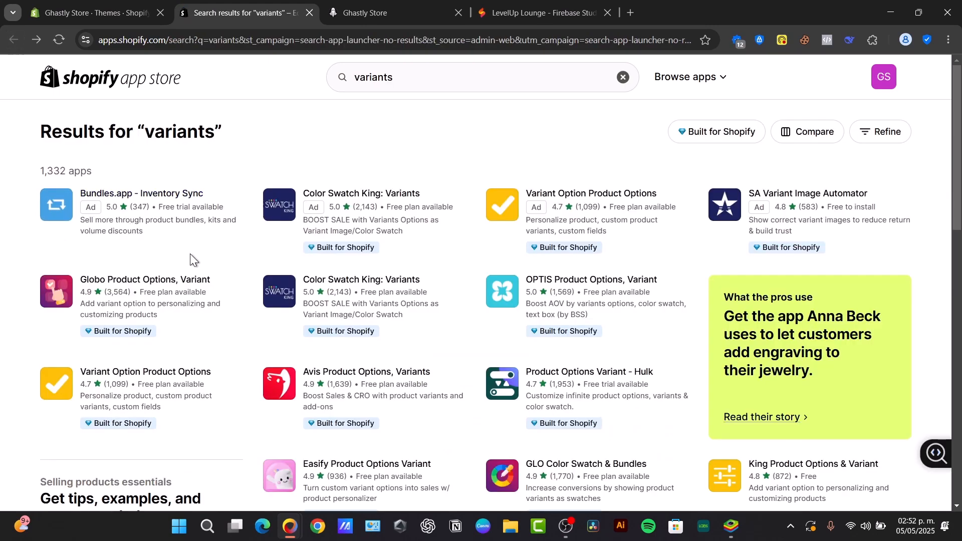
Install the Globo Product Options, Variant app on the store and approve its data access.
left_click(179, 276)
mouse_move(105, 168)
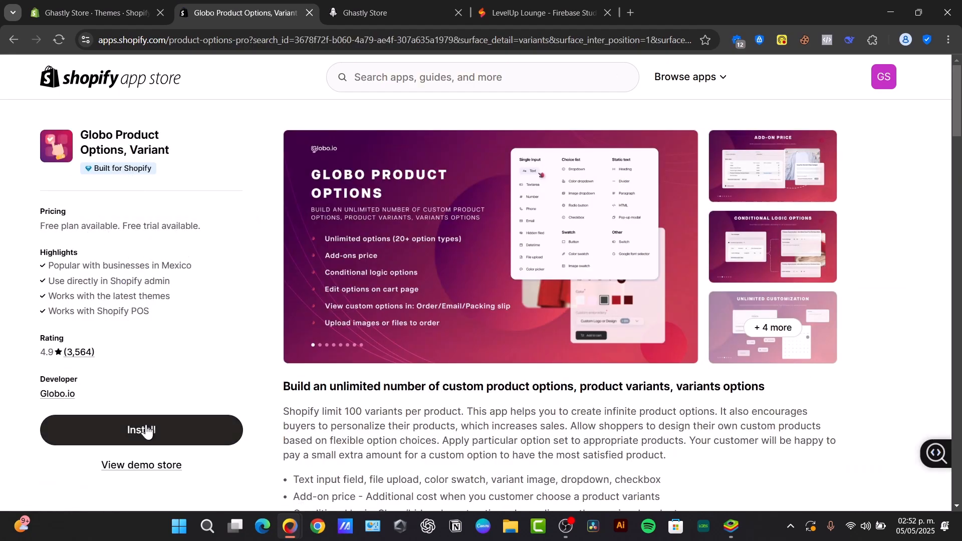
left_click(172, 441)
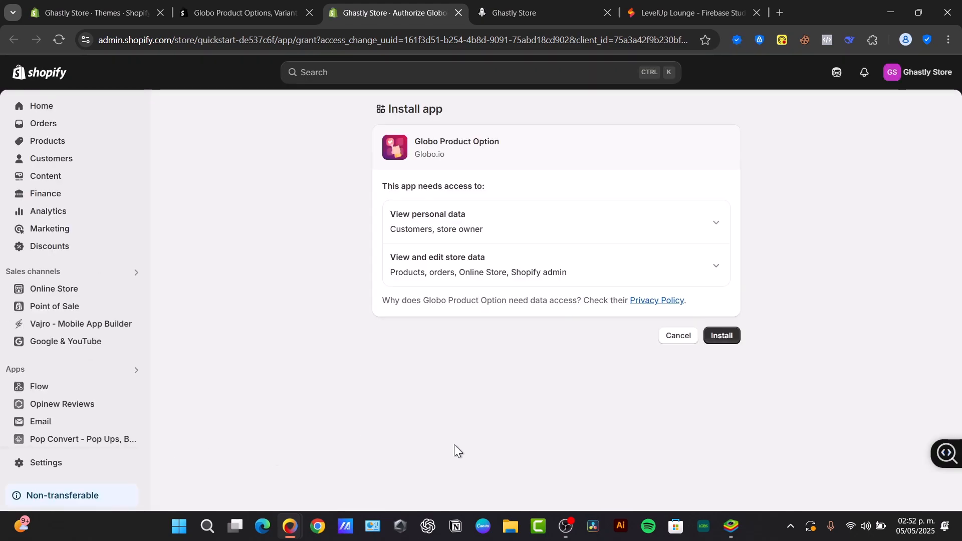
left_click(727, 331)
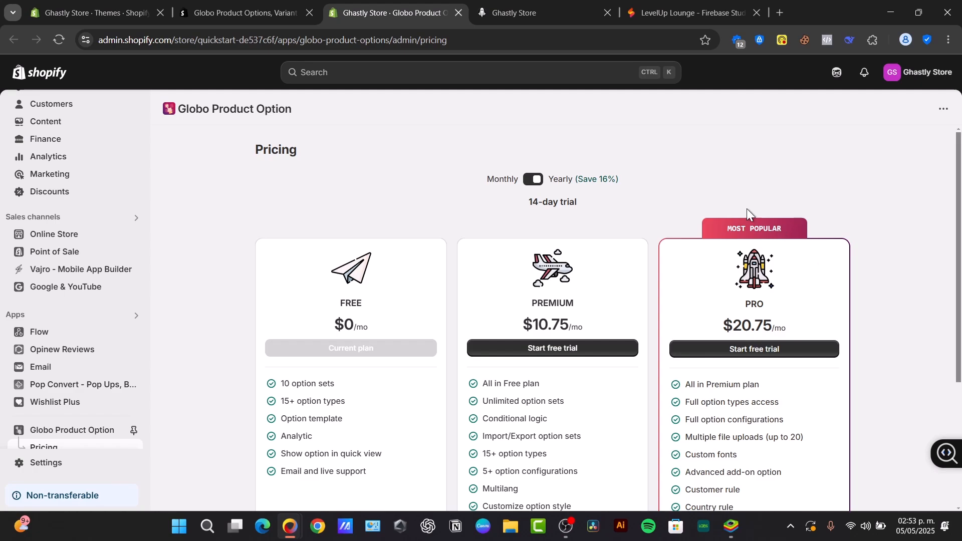
Continue with the Free plan of Globo Product Options and decline the 14-day Premium trial.
scroll(363, 274, "down", 3)
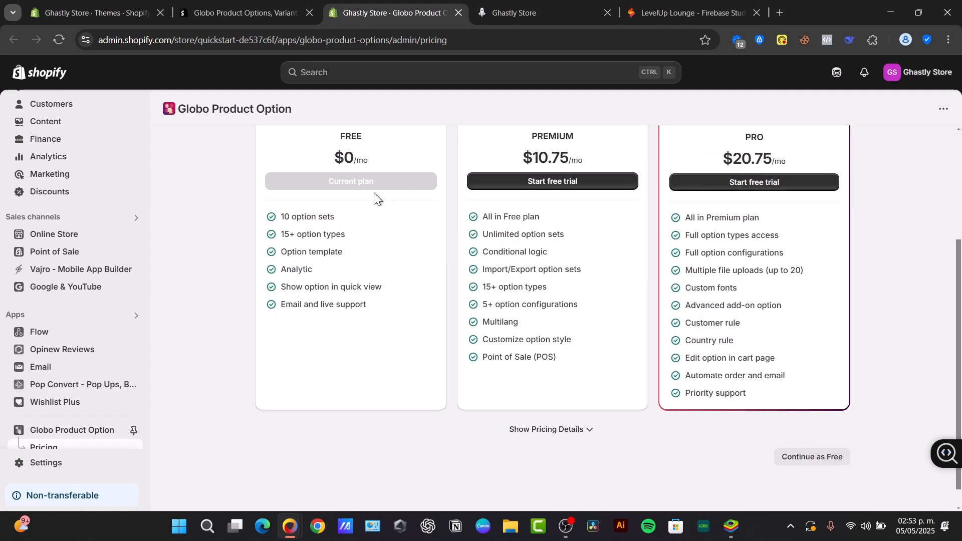
left_click(795, 459)
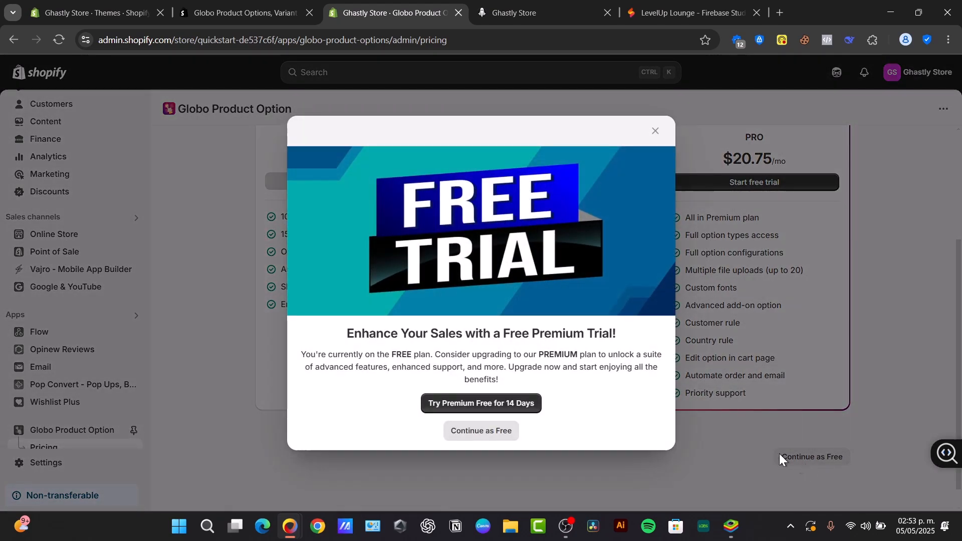
left_click(500, 430)
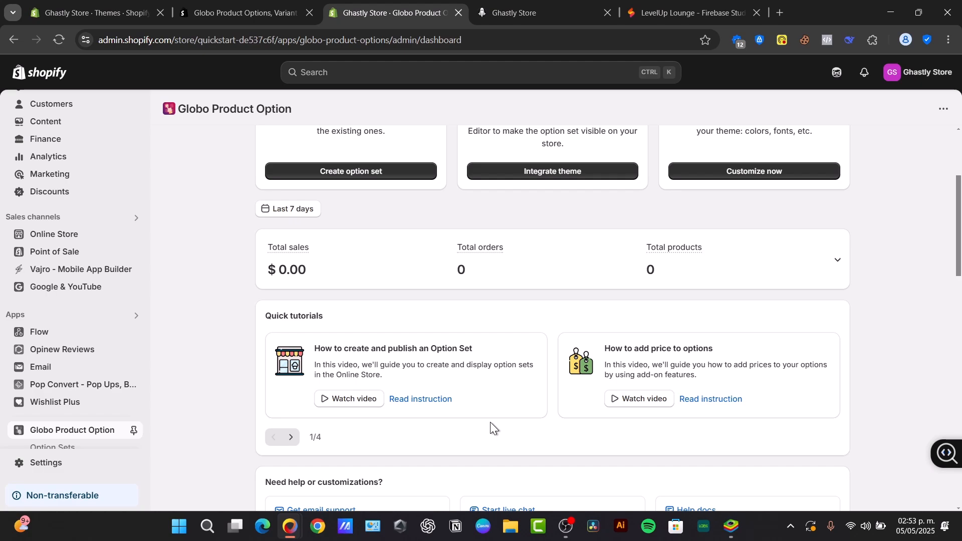
Start a new option set and hide the text-selection popup until the next visit.
scroll(727, 308, "up", 3)
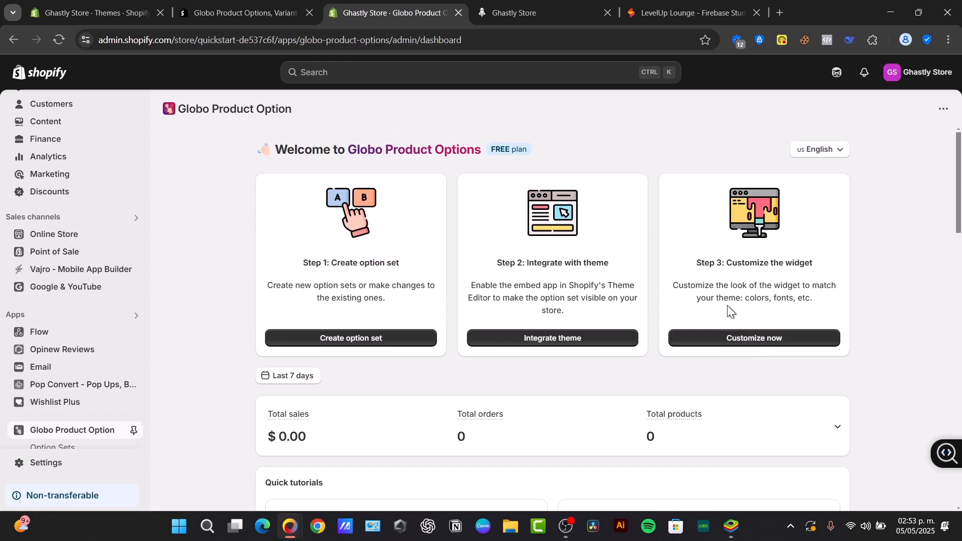
left_click_drag(204, 107, 298, 121)
left_click(575, 141)
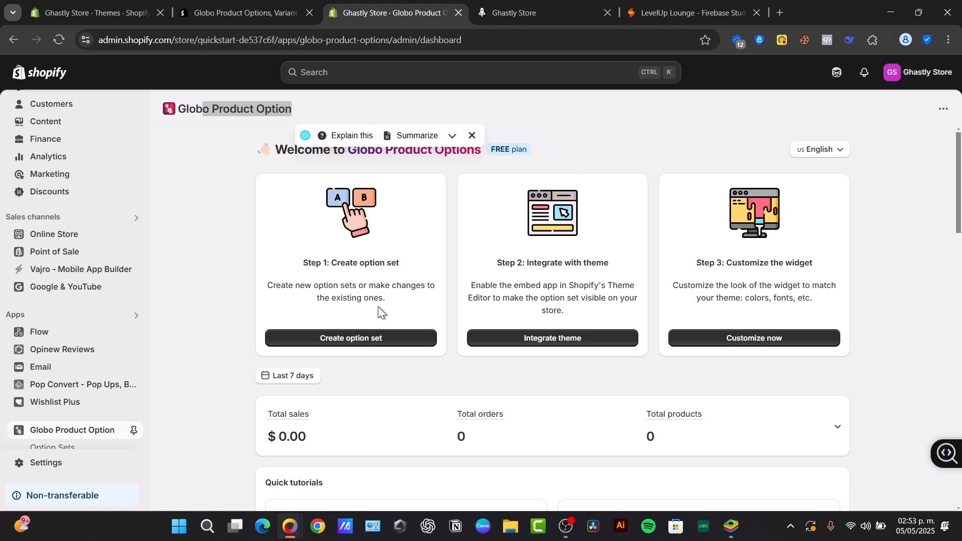
left_click(335, 338)
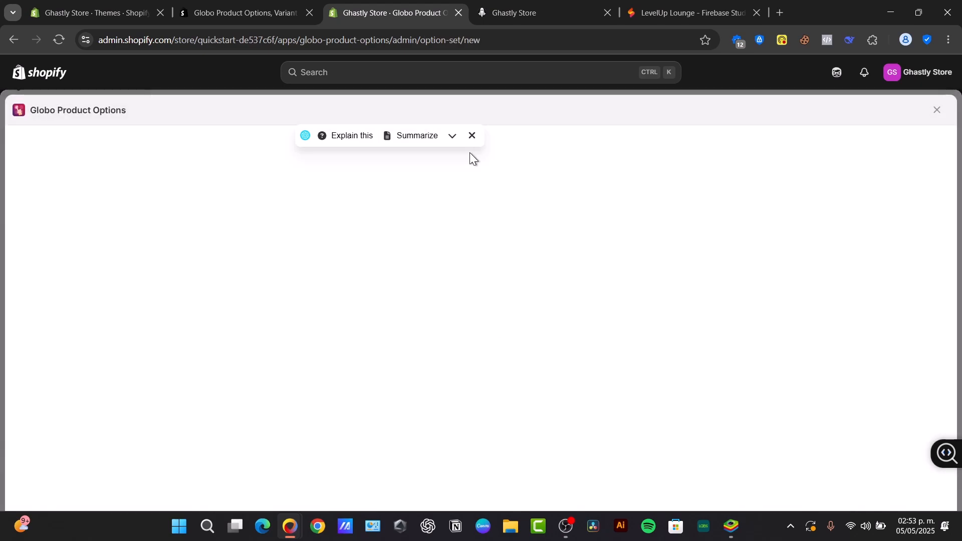
left_click(471, 137)
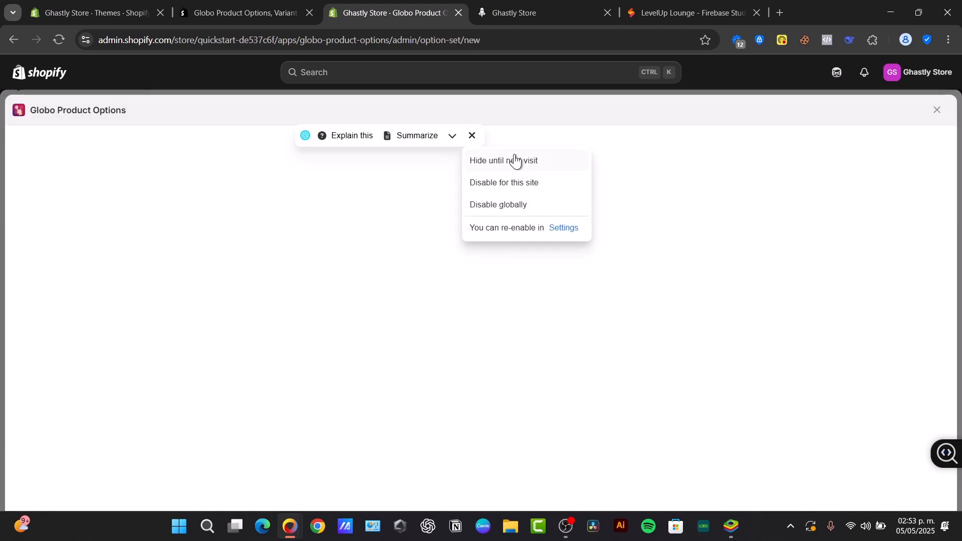
left_click(544, 161)
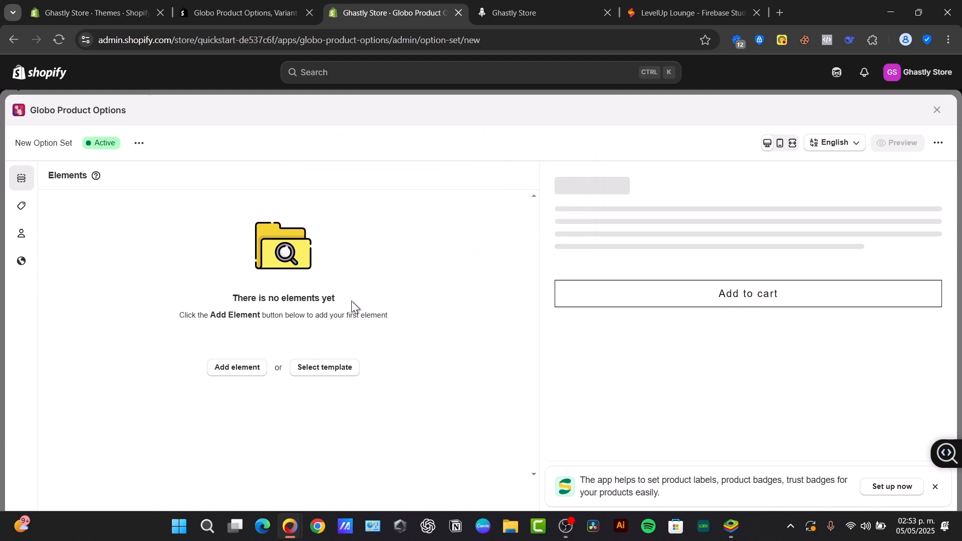
Add a Text input element to the option set and enter "Sample 1" in its preview field.
left_click(232, 369)
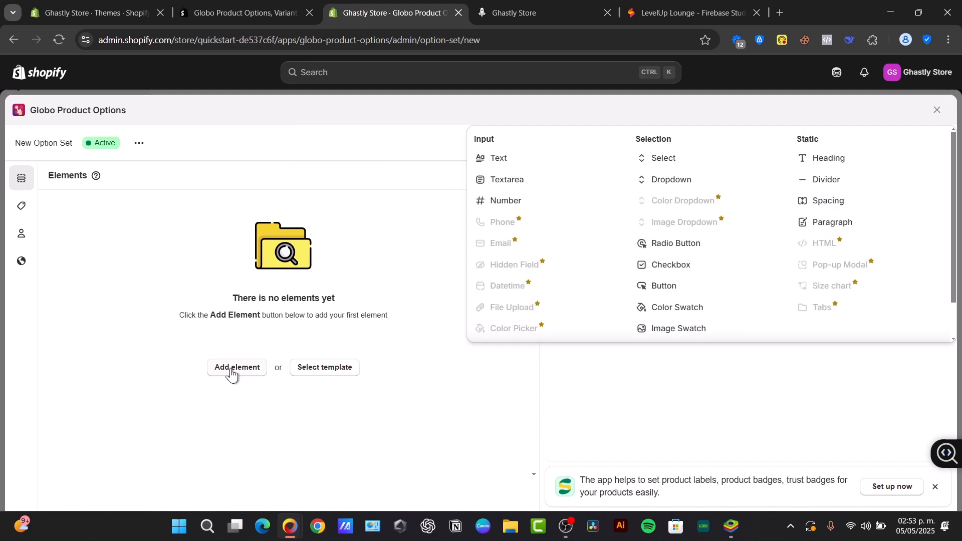
left_click(523, 159)
left_click(588, 286)
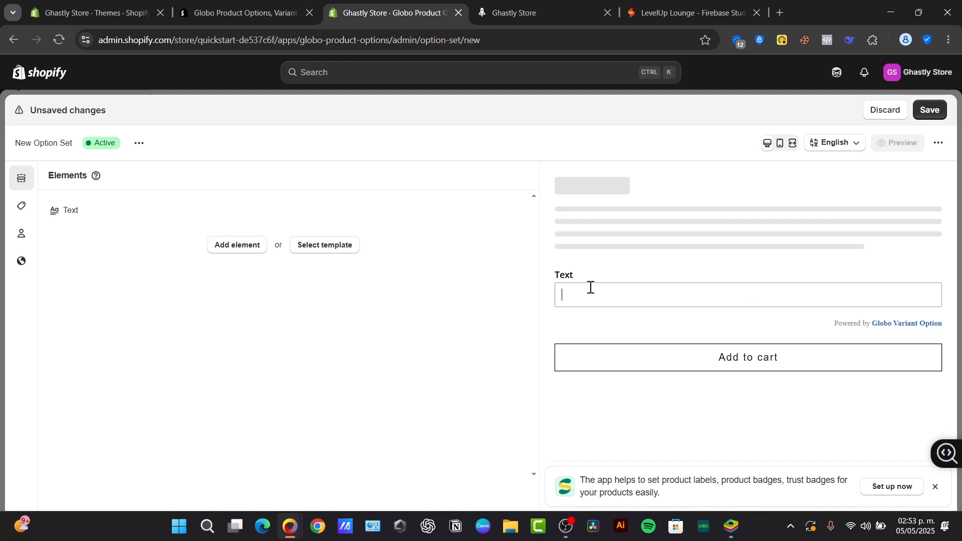
type("Shopify")
key("BackSpace")
key("BackSpace")
key("BackSpace")
key("BackSpace")
key("BackSpace")
key("BackSpace")
type("ample 1")
key("BackSpace")
key("BackSpace")
type("1")
Check the option templates without choosing one, and try to save the option set after closing the product-label promotion.
left_click(332, 250)
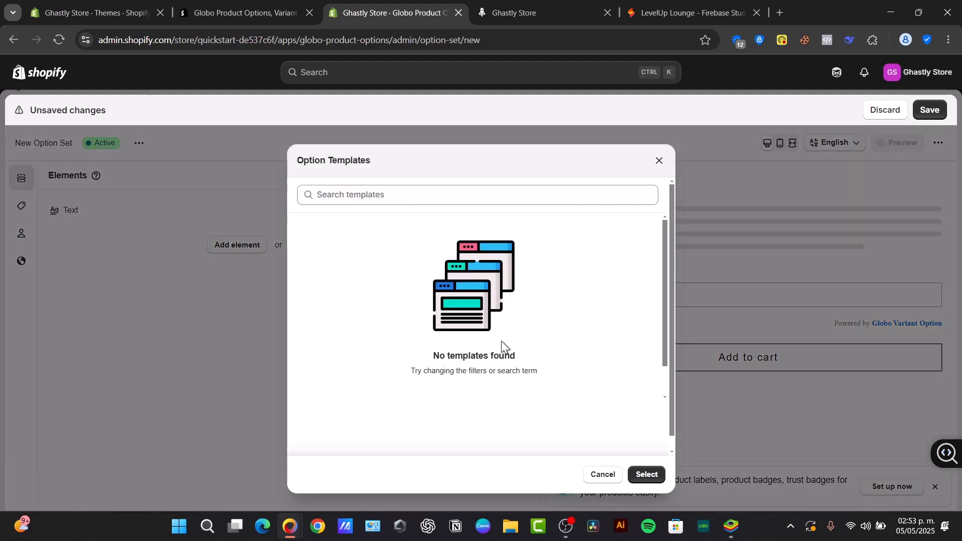
left_click(601, 474)
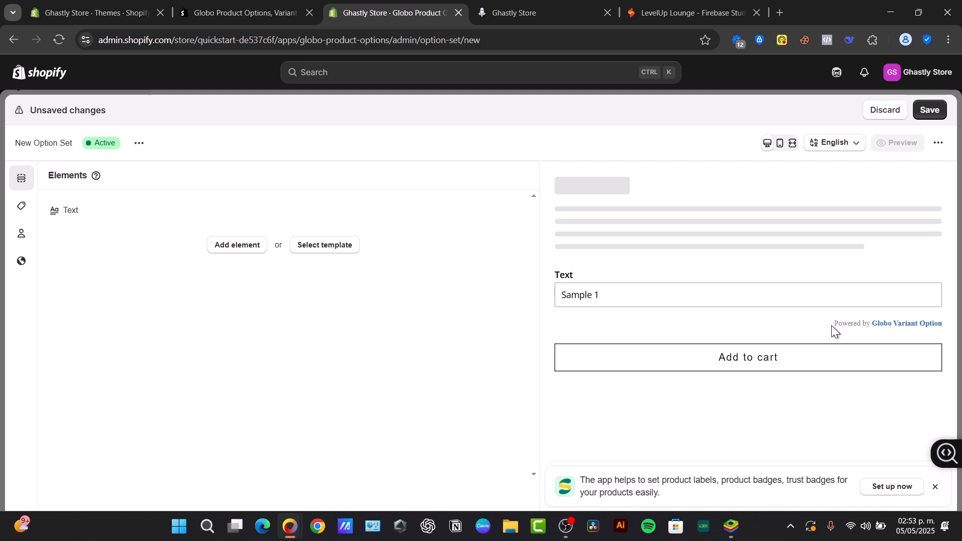
left_click(935, 487)
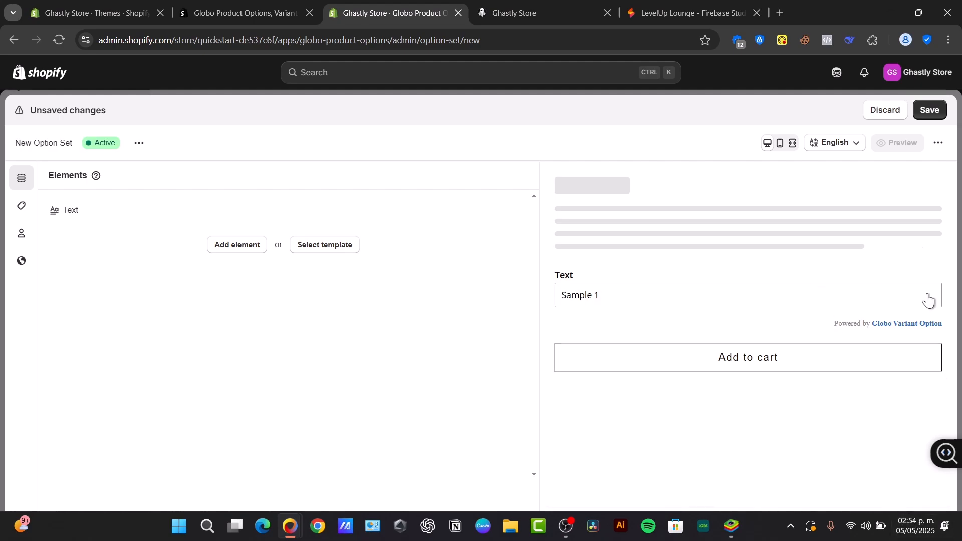
left_click(940, 115)
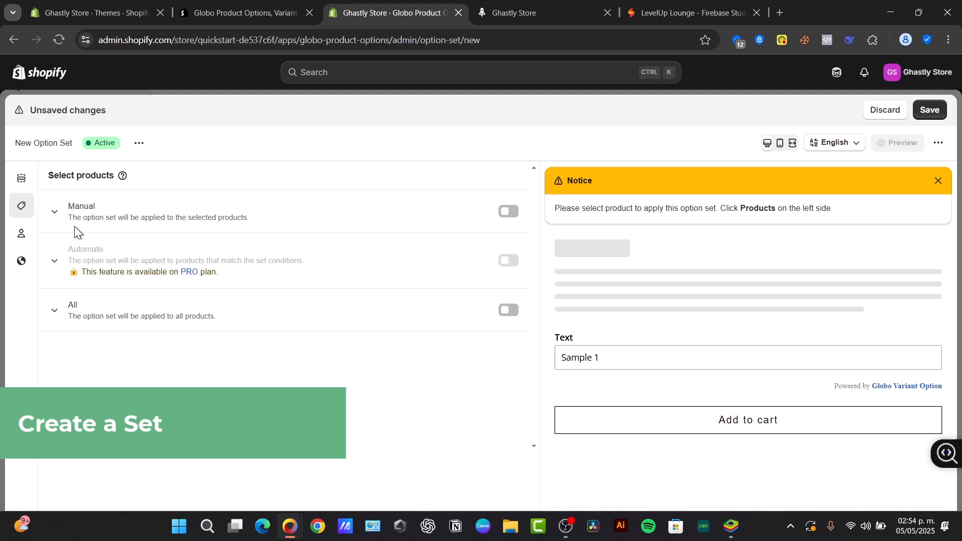
Add a Textarea and an Image Swatch element to the option set, and select option_1 in the swatch preview.
left_click(21, 179)
left_click(237, 249)
left_click(505, 279)
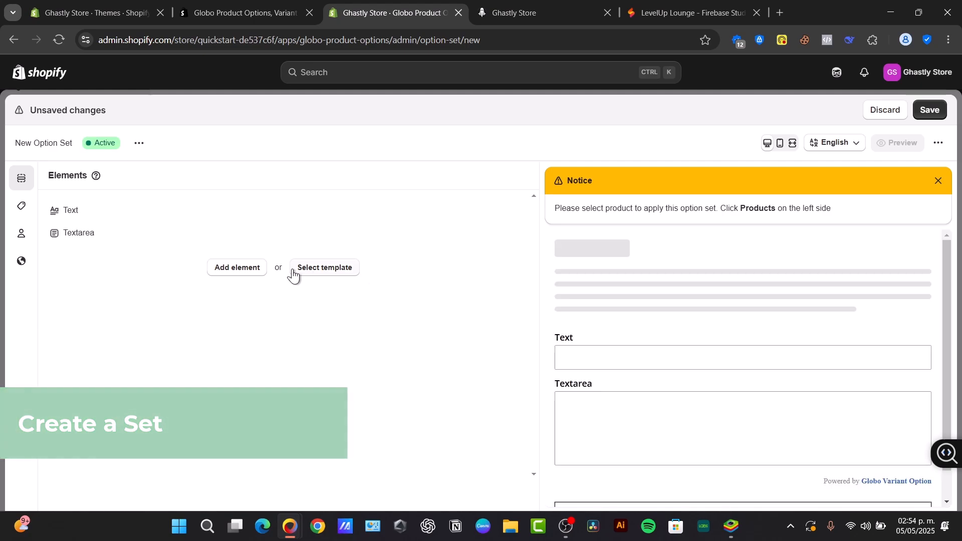
left_click(253, 267)
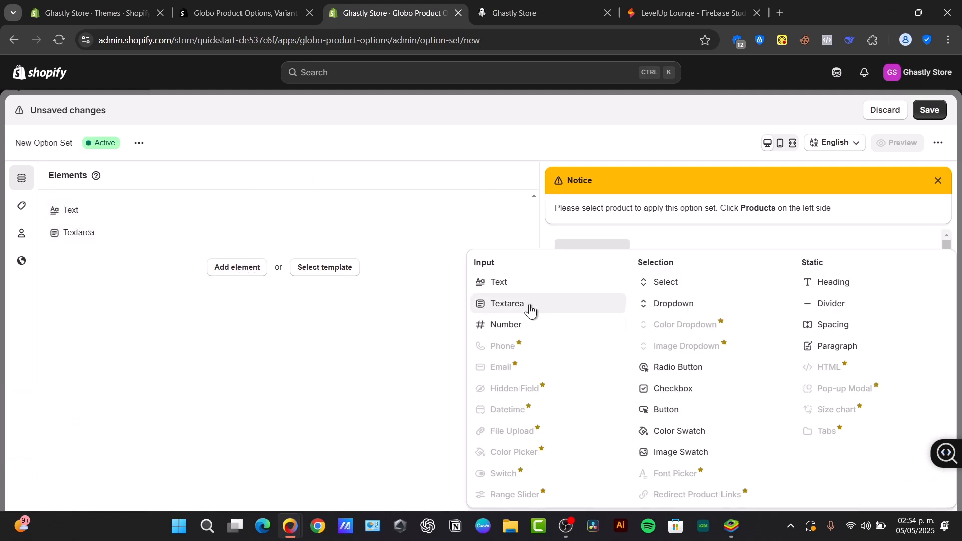
left_click(700, 453)
scroll(694, 352, "down", 2)
left_click(576, 424)
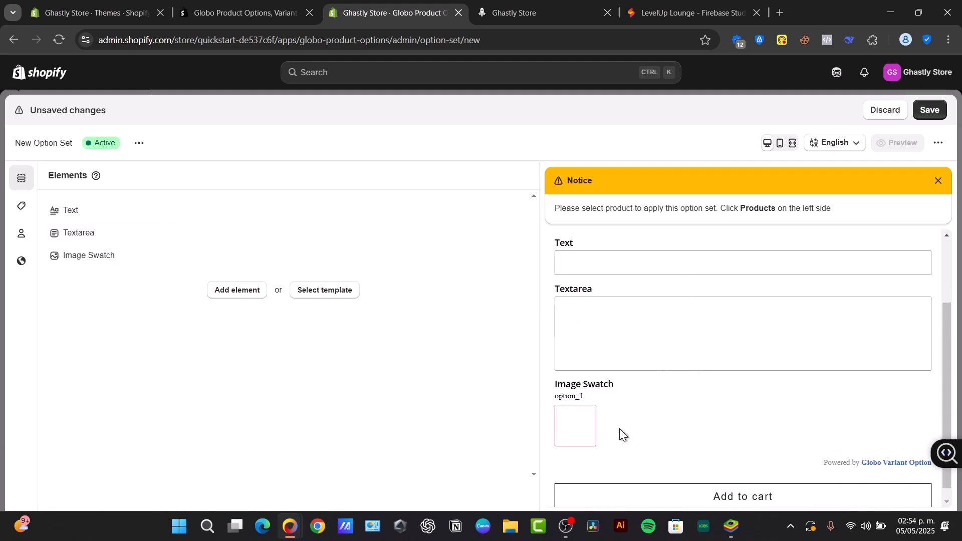
Add a second Image Swatch element to the option set, dismiss the product notice, and switch the preview to the mobile layout.
left_click(251, 291)
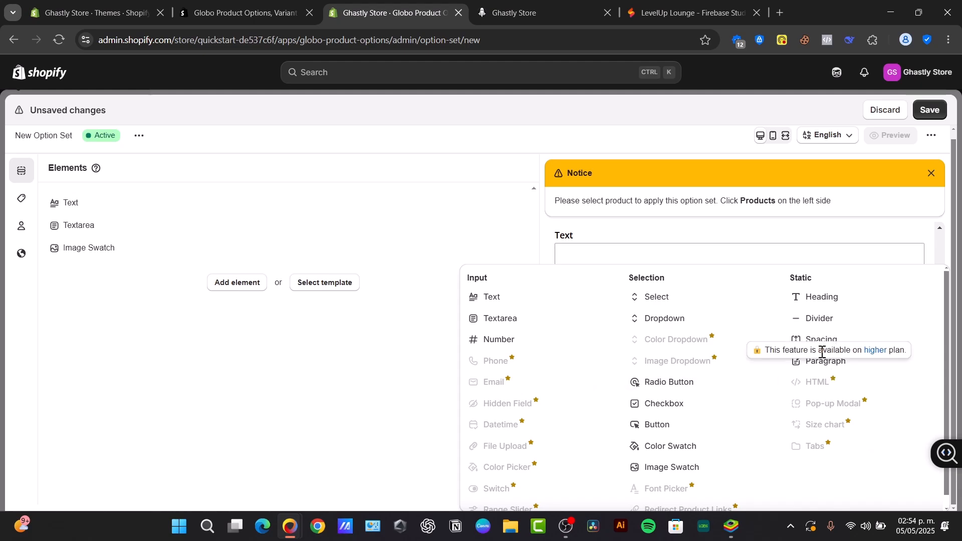
left_click(685, 467)
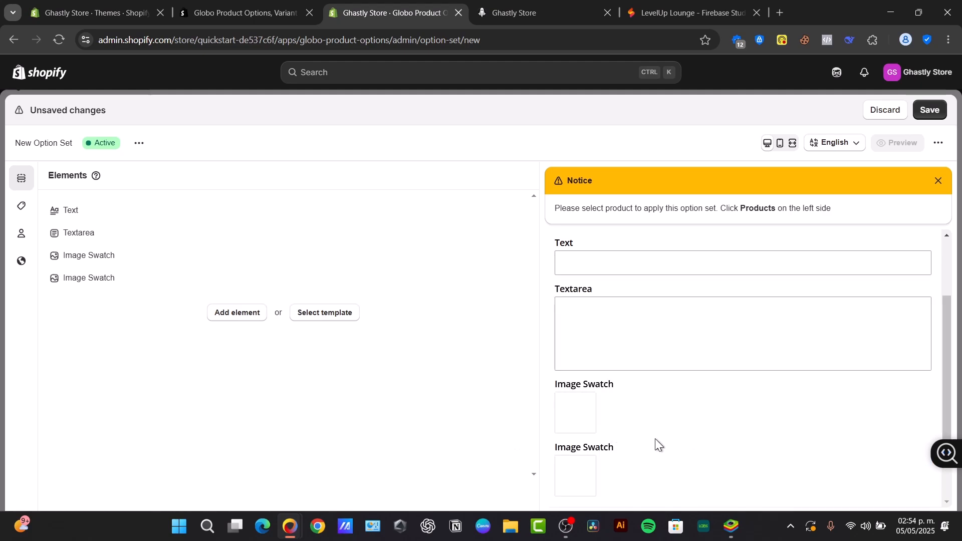
scroll(656, 442, "down", 2)
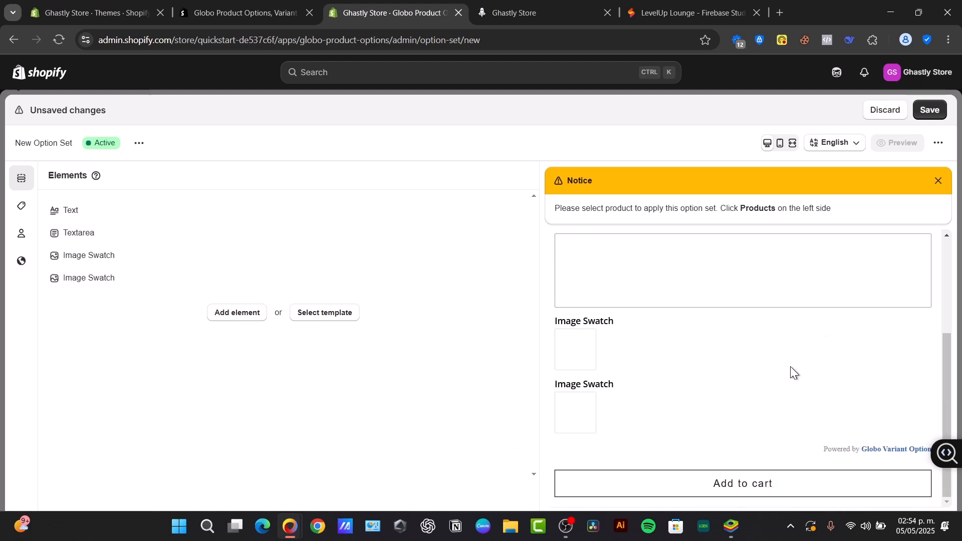
left_click(937, 180)
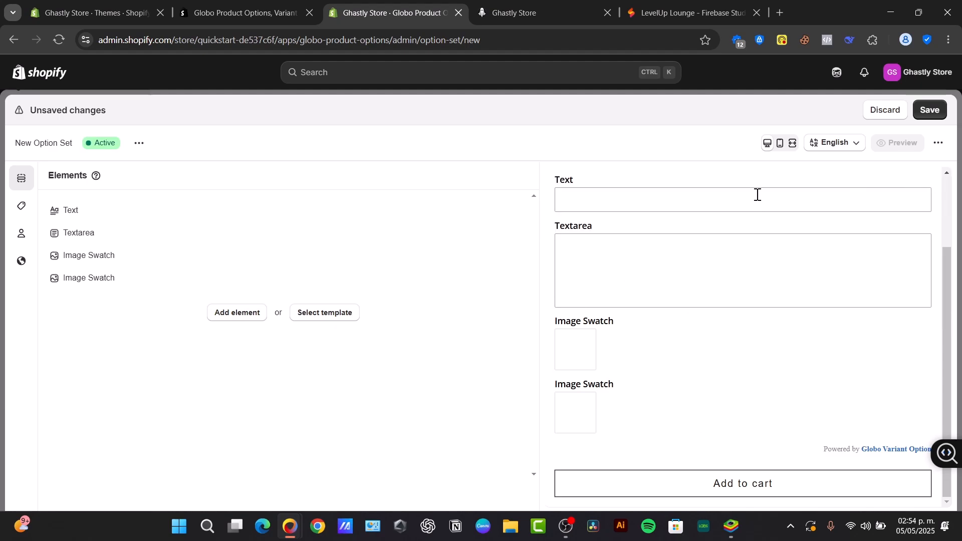
left_click(780, 143)
scroll(737, 343, "down", 3)
Enable manual product selection for the option set and assign the Cute Christmas Santa Claus Home Slippers product.
left_click(22, 205)
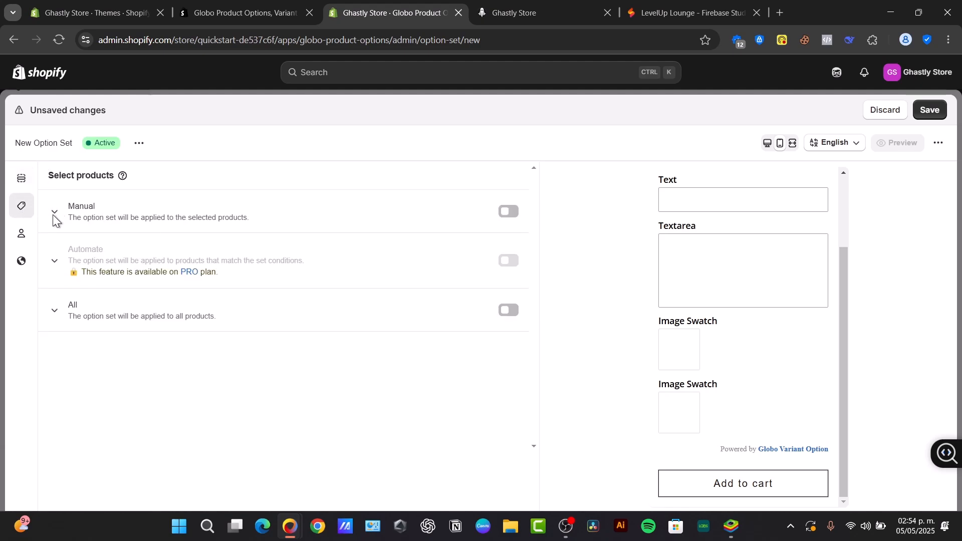
left_click(513, 216)
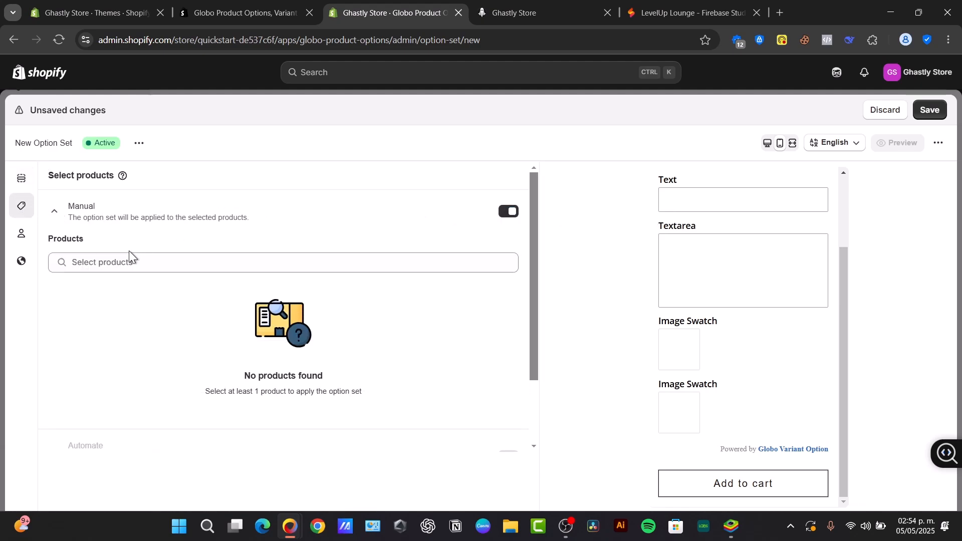
left_click(129, 262)
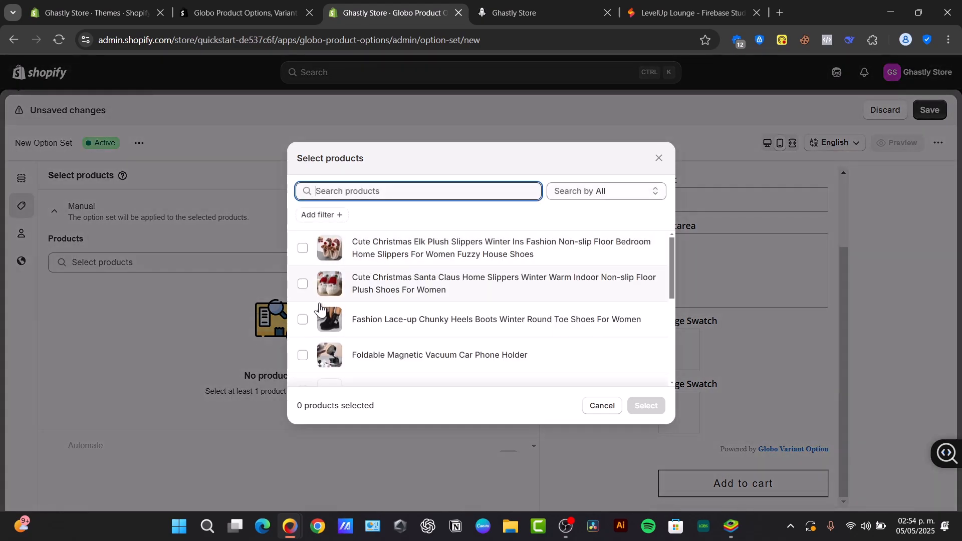
left_click(303, 283)
left_click(651, 407)
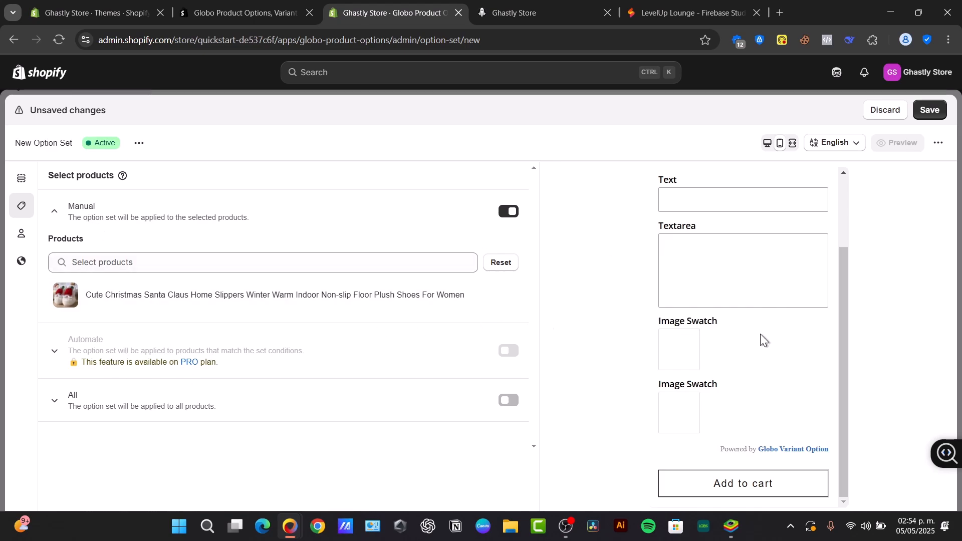
Save the option set, and save its management settings with Active status and both sales channels enabled.
scroll(755, 343, "up", 2)
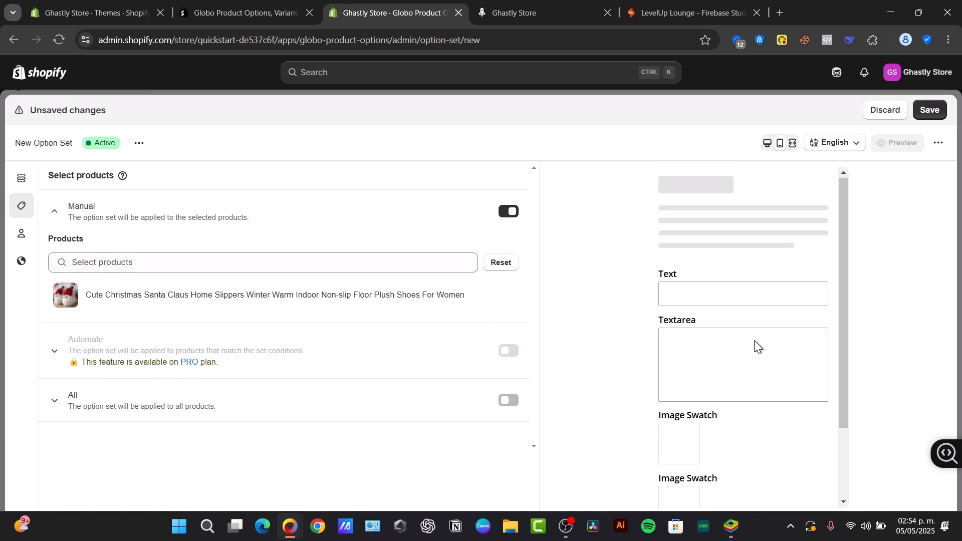
left_click(930, 111)
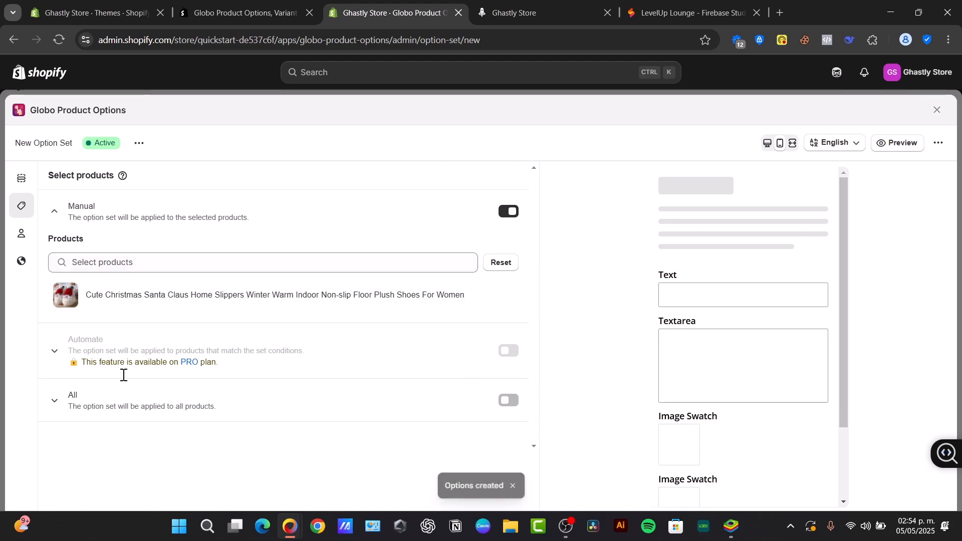
left_click(139, 142)
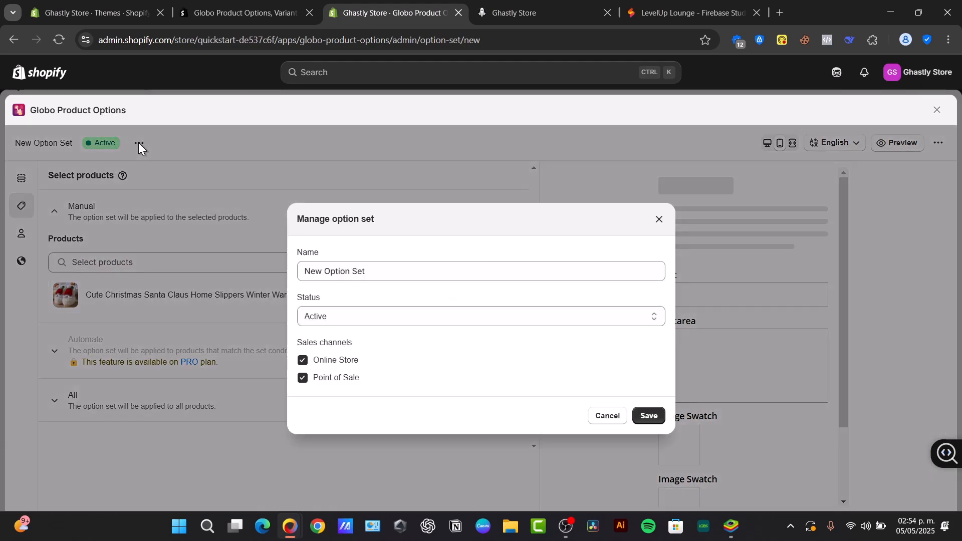
left_click(662, 421)
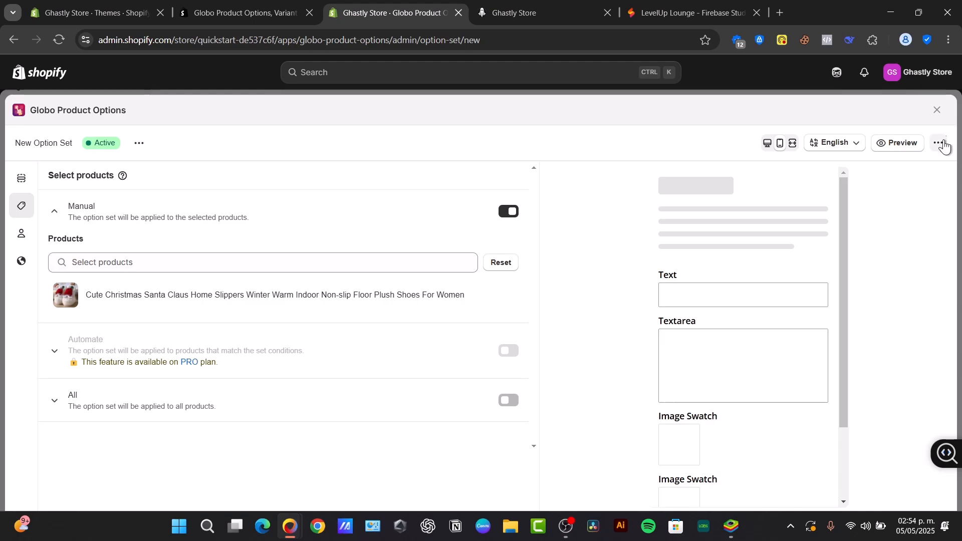
Preview the Santa Claus slippers product in the storefront and examine its page from the variant options down to the reviews.
left_click(902, 143)
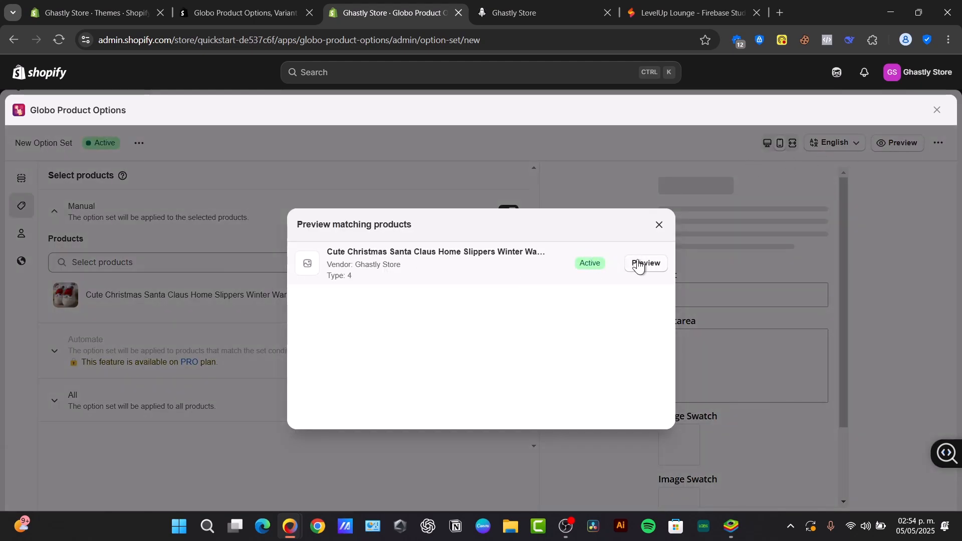
left_click(639, 264)
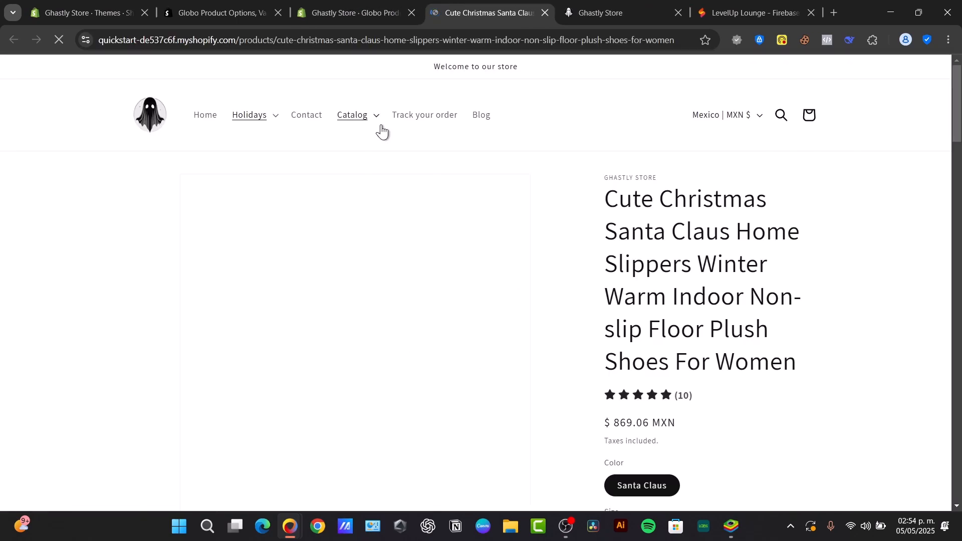
scroll(759, 307, "down", 3)
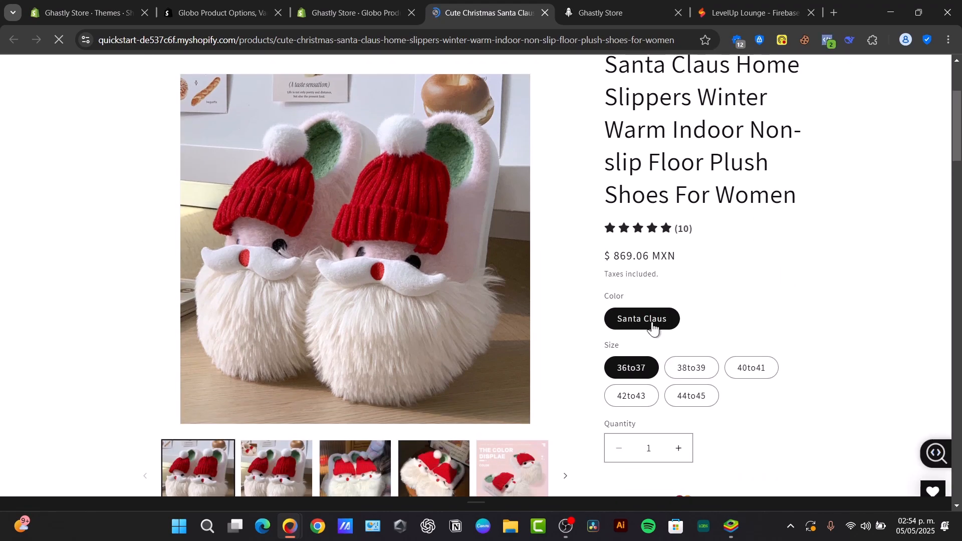
scroll(669, 335, "down", 3)
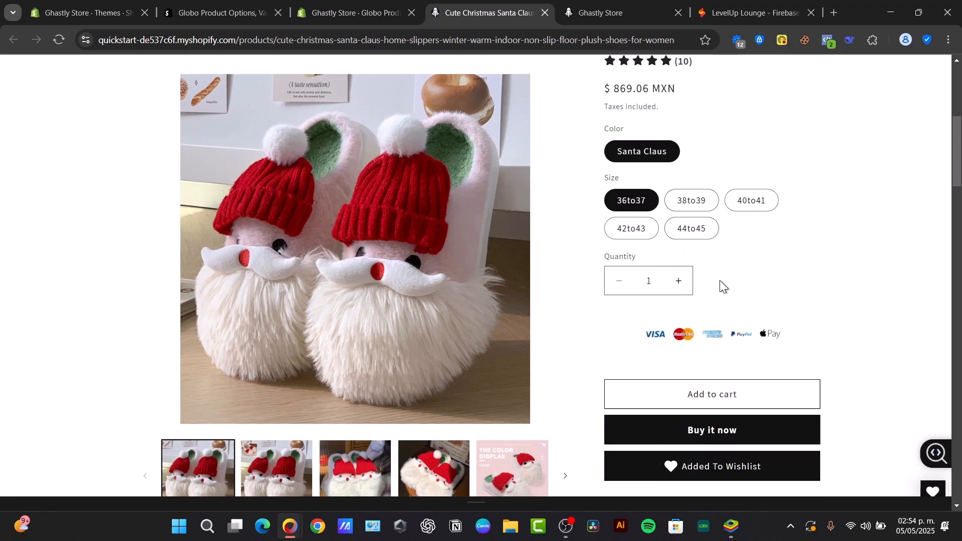
scroll(731, 301, "down", 6)
scroll(746, 155, "down", 6)
scroll(759, 167, "down", 10)
scroll(756, 172, "up", 5)
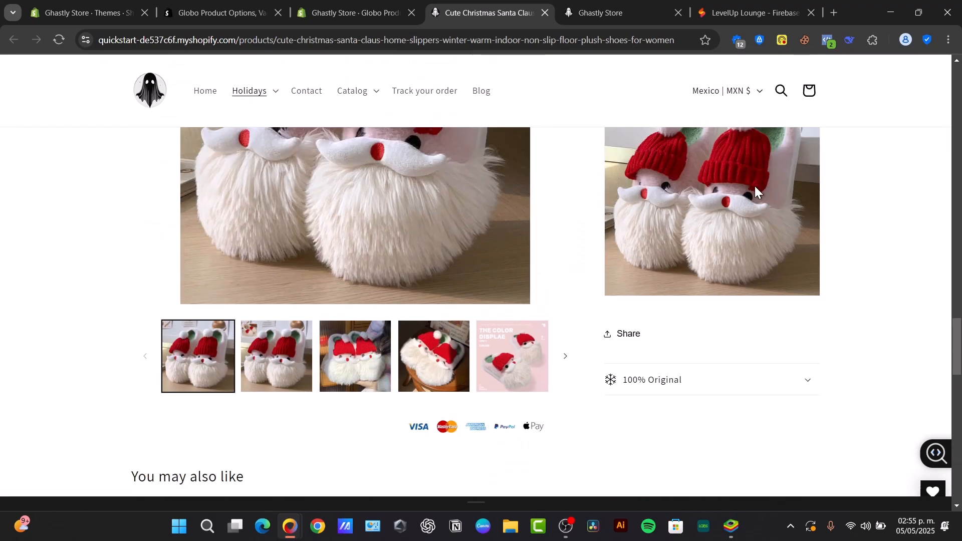
scroll(755, 183, "down", 8)
scroll(754, 191, "down", 5)
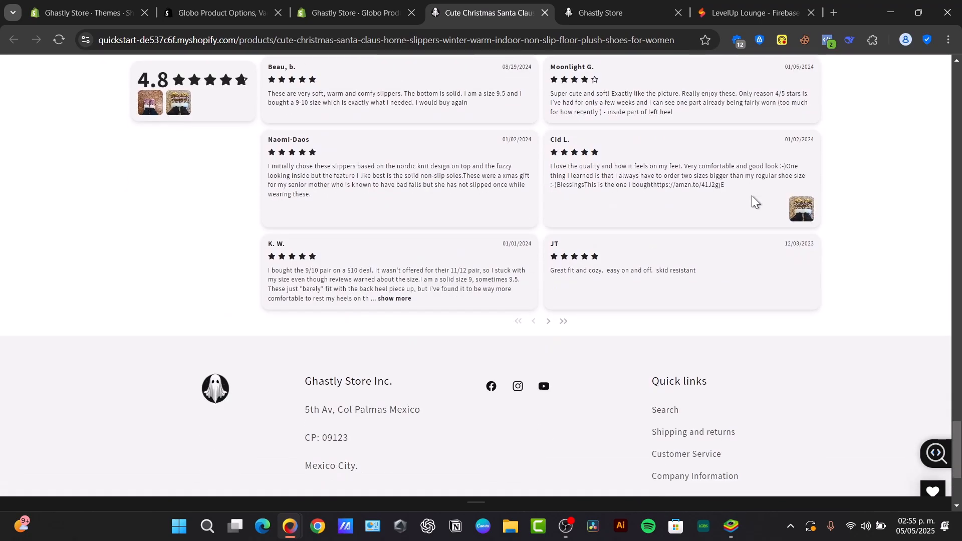
scroll(751, 195, "up", 7)
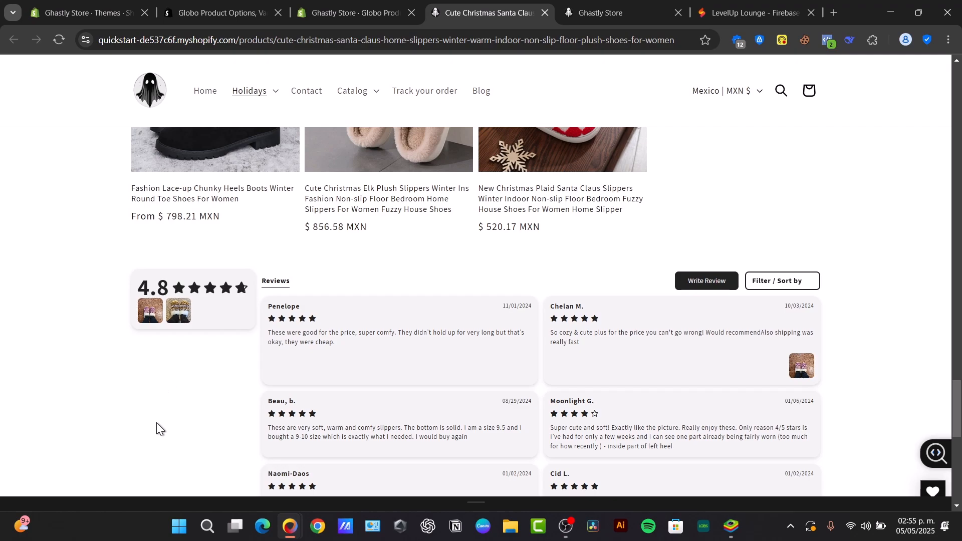
Return to the Shopify App Store and search it for "search".
left_click(357, 5)
left_click(471, 6)
left_click(335, 6)
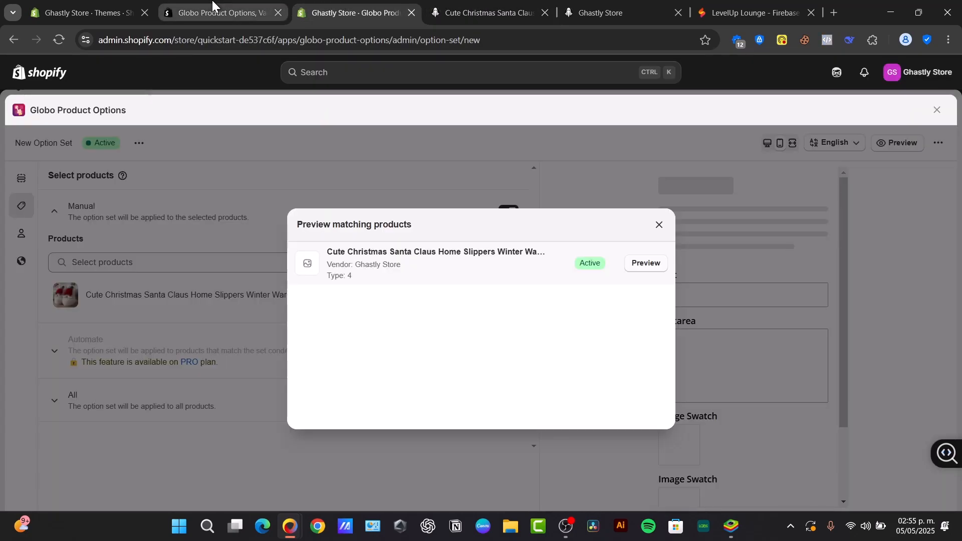
left_click(213, 6)
left_click(85, 11)
left_click(260, 11)
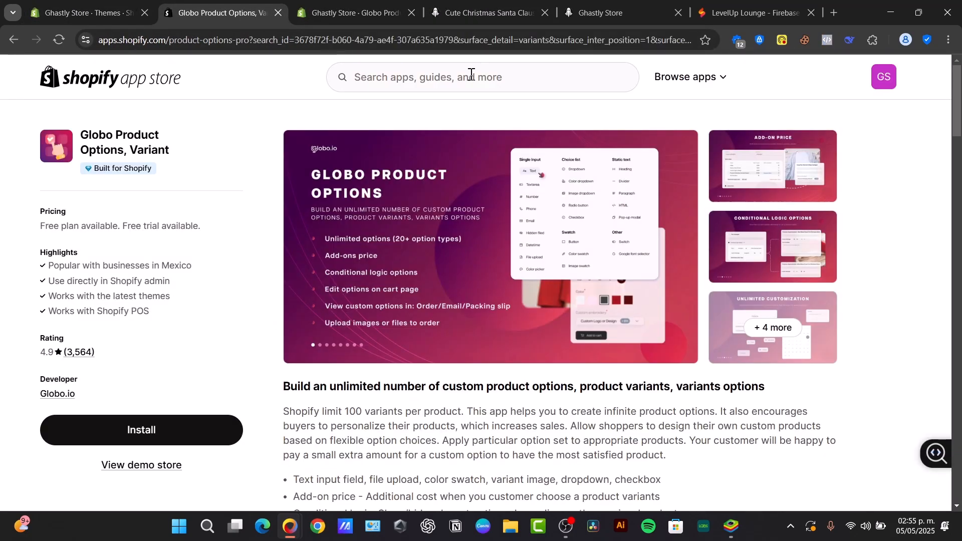
left_click(468, 75)
type("search")
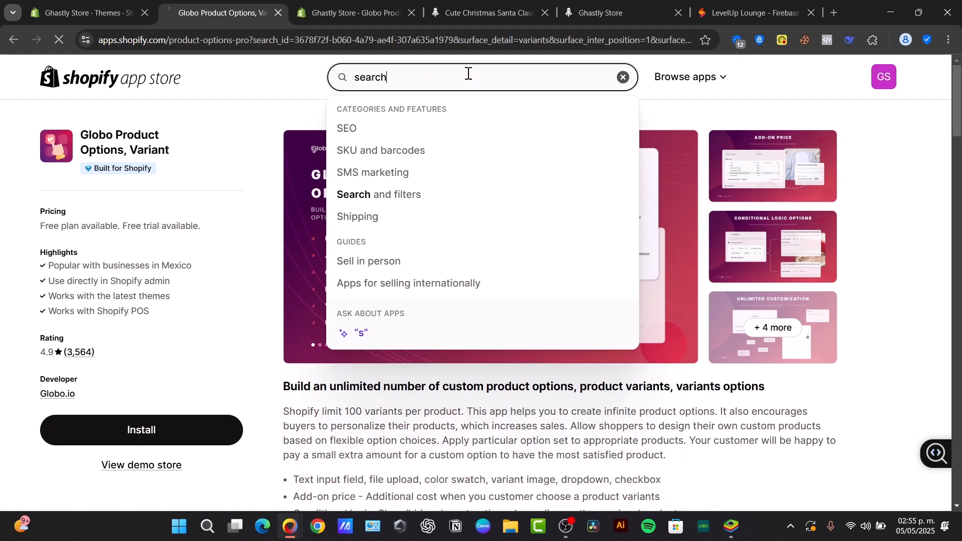
key("Return")
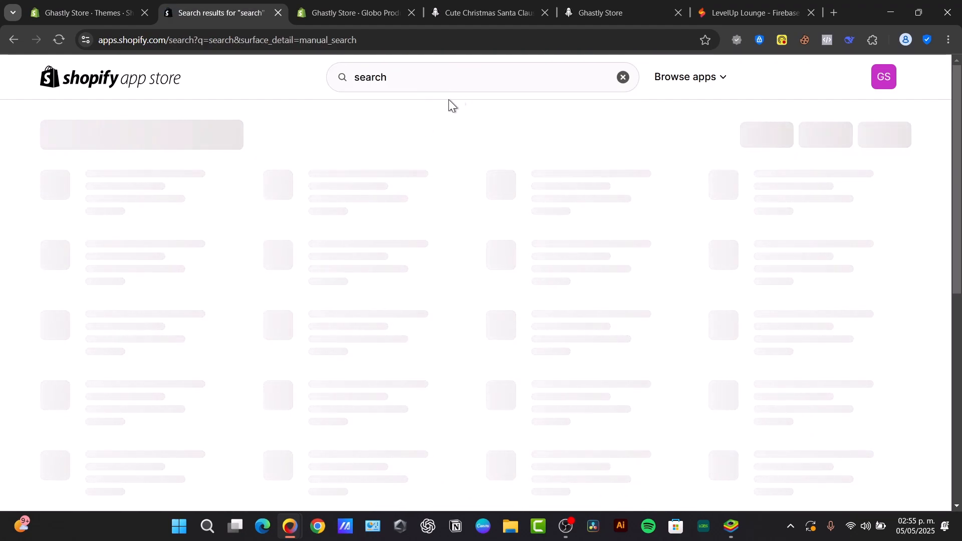
Open the Shopify Search & Discovery app from its store listing and close the slippers product preview.
left_click(156, 266)
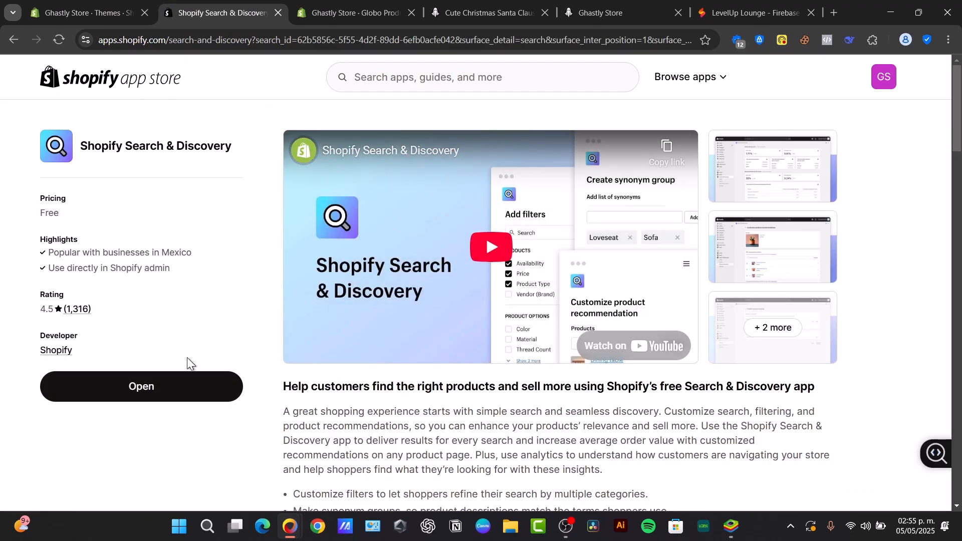
left_click(183, 380)
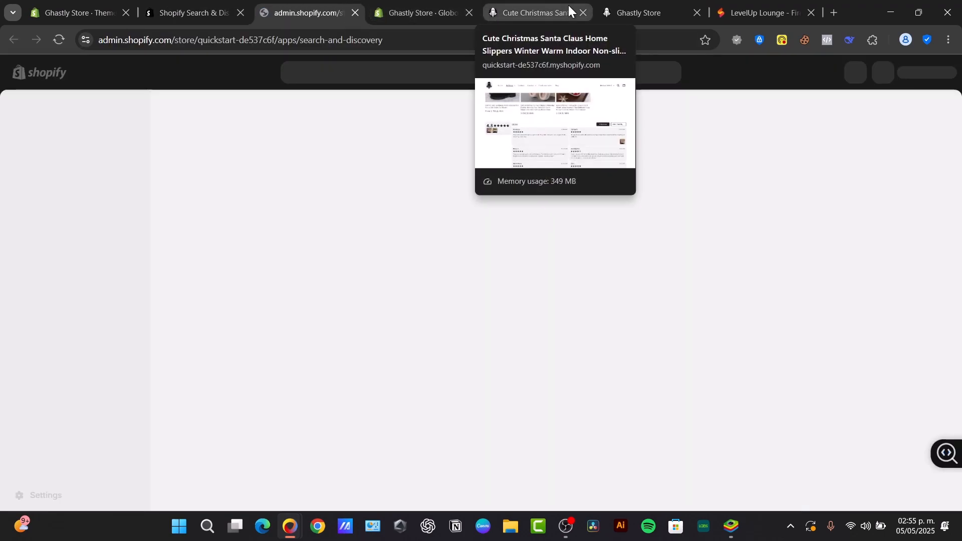
left_click(583, 12)
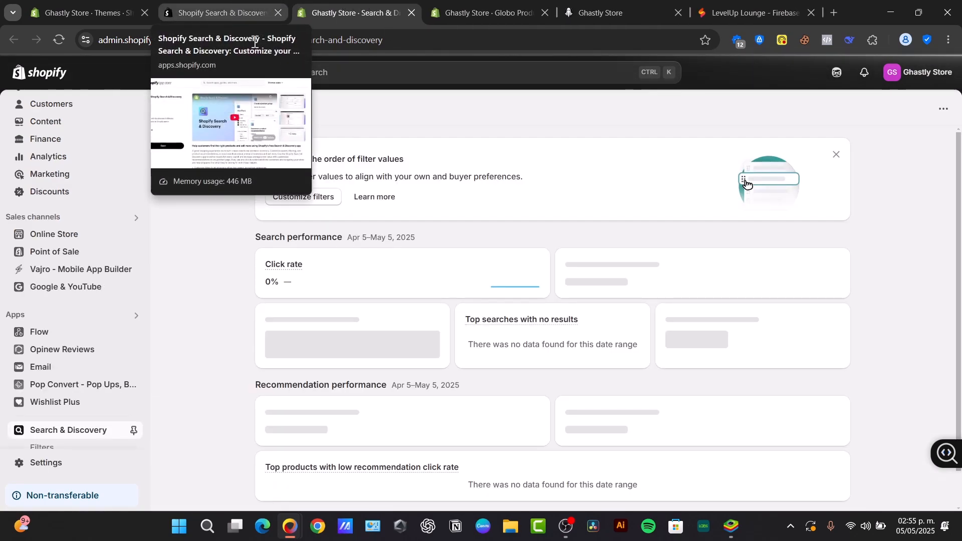
Add a storefront filter in Search & Discovery with the Color product option as its source, and save it.
left_click(329, 198)
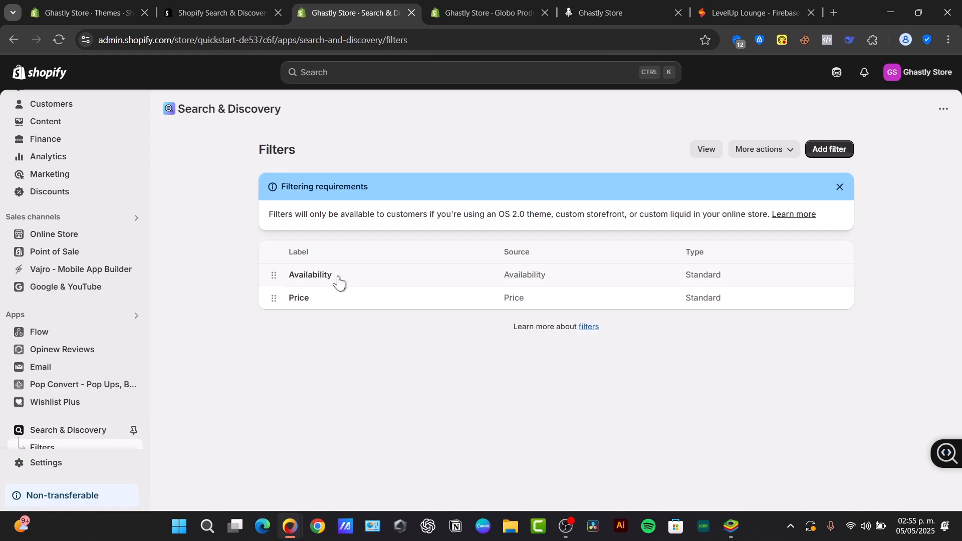
left_click(827, 149)
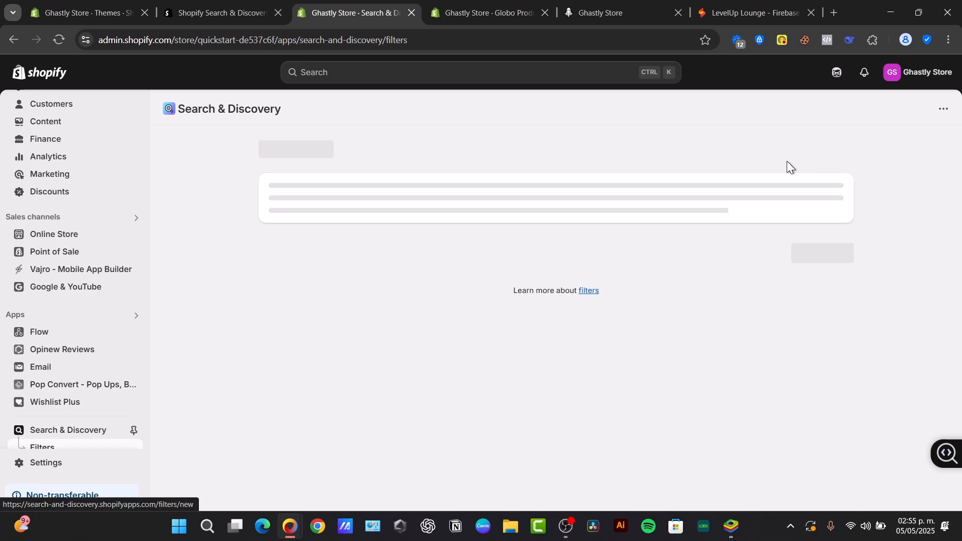
left_click(358, 266)
left_click(340, 216)
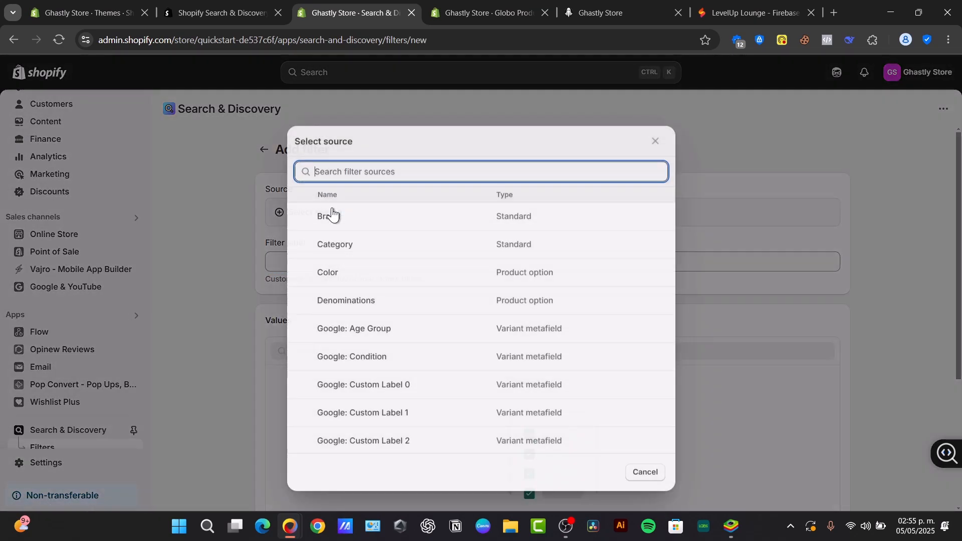
left_click(400, 248)
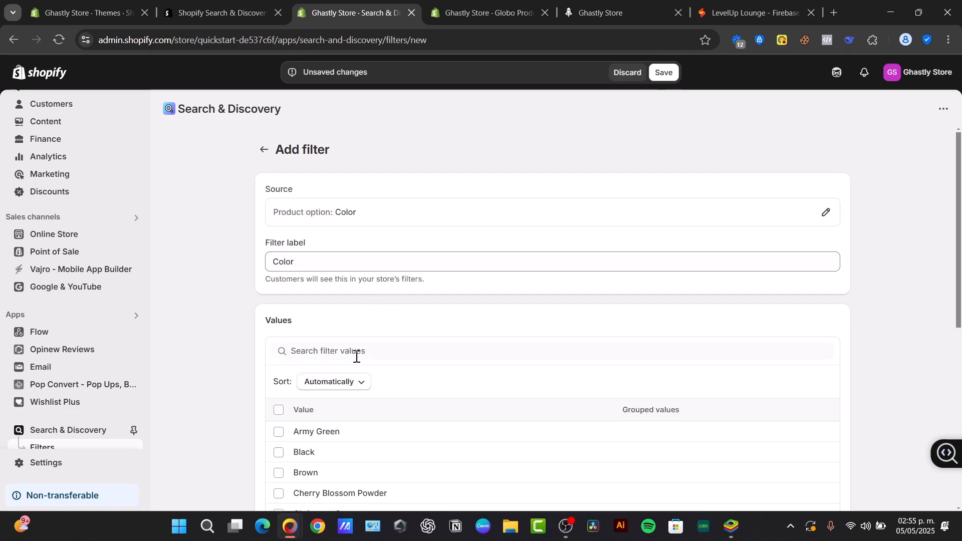
scroll(410, 305, "down", 3)
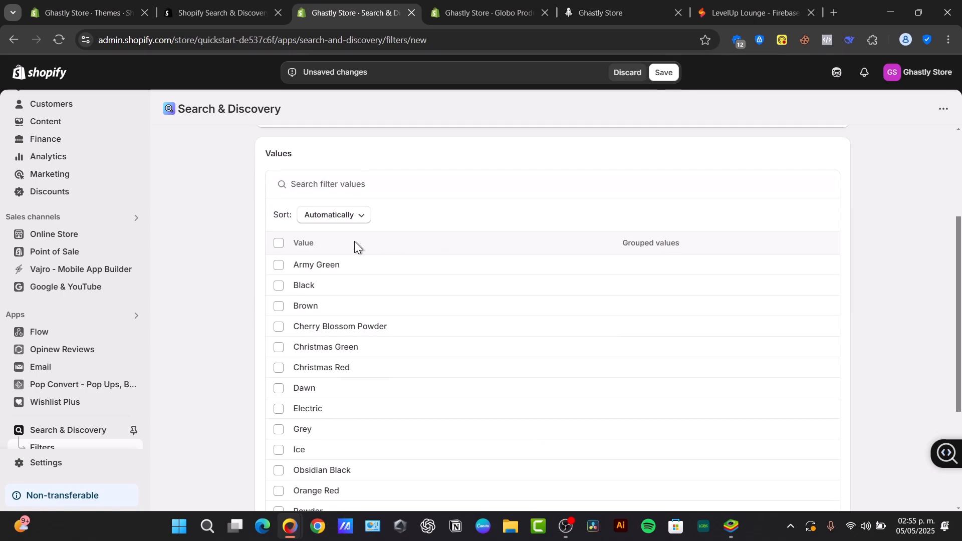
scroll(346, 306, "down", 3)
left_click(831, 459)
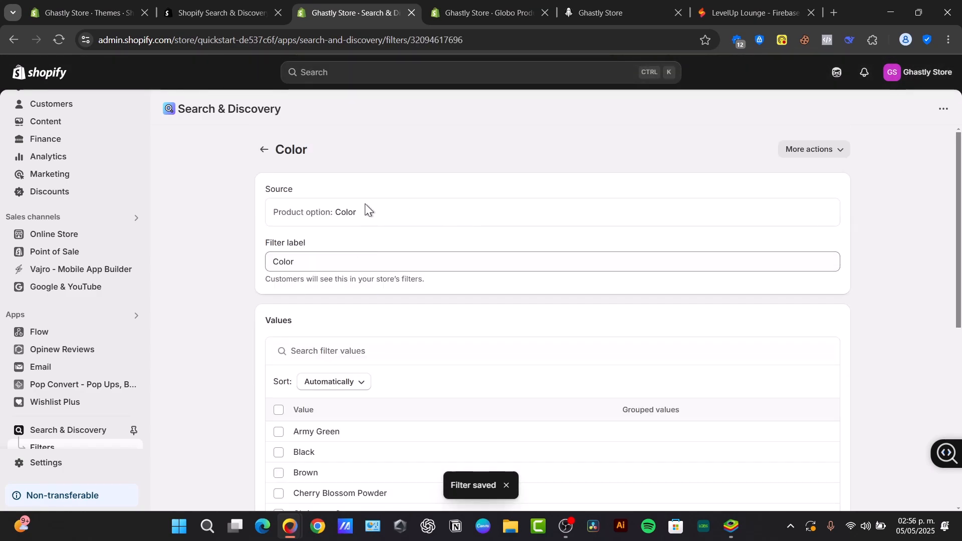
Add a second storefront filter with the standard Category source, save it, and return to the filter list.
left_click(264, 149)
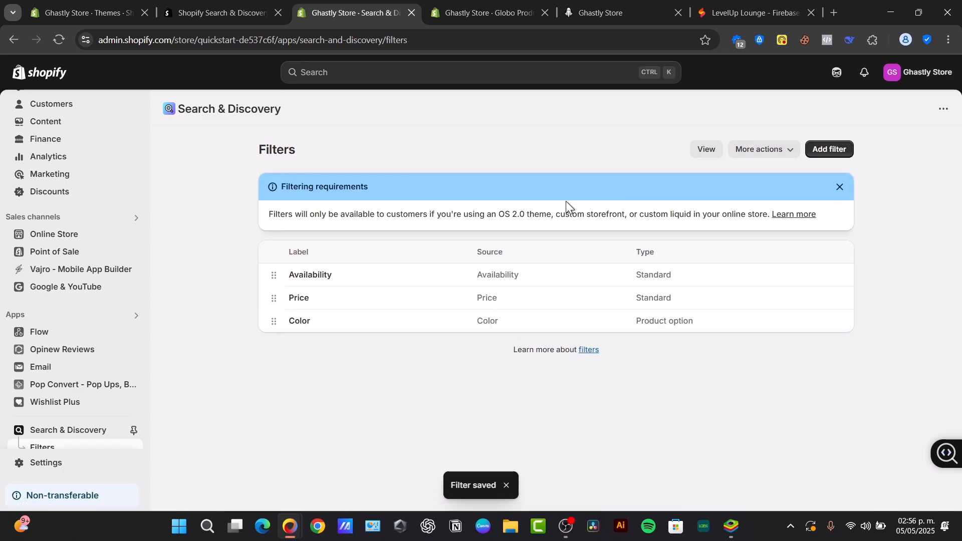
left_click(828, 149)
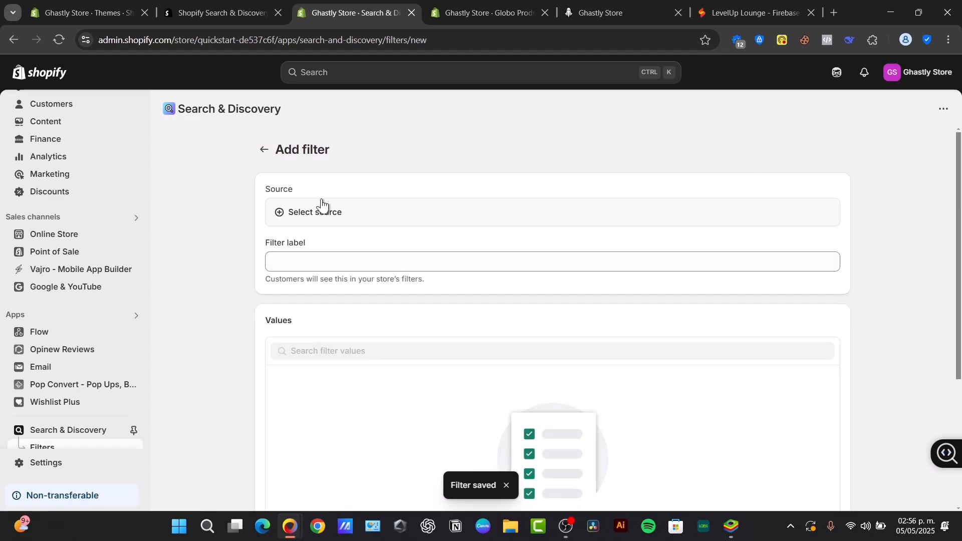
left_click(321, 207)
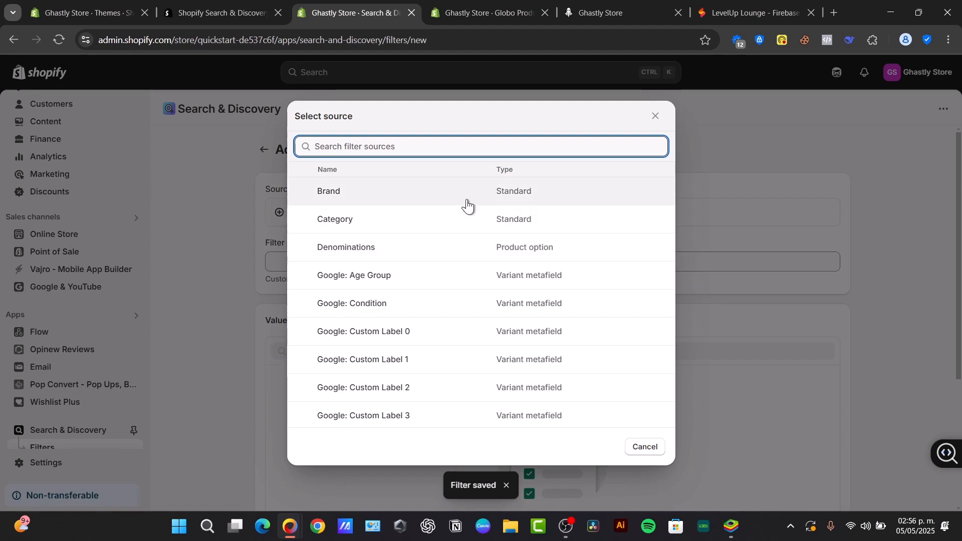
left_click(422, 226)
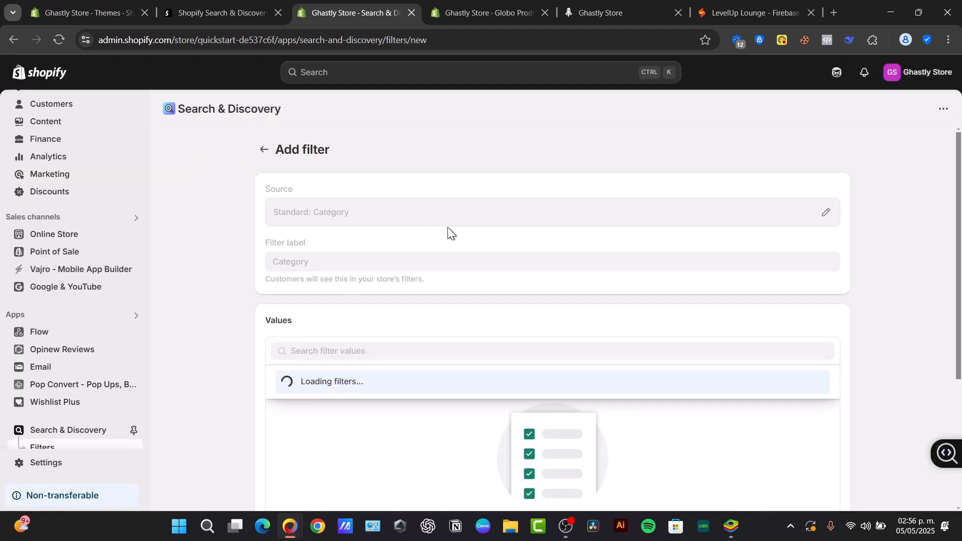
left_click(663, 72)
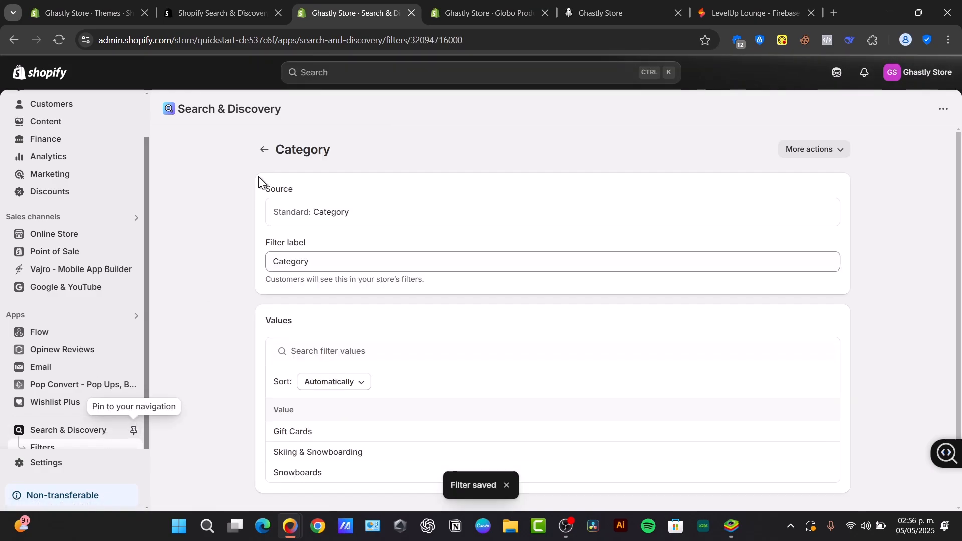
left_click(264, 150)
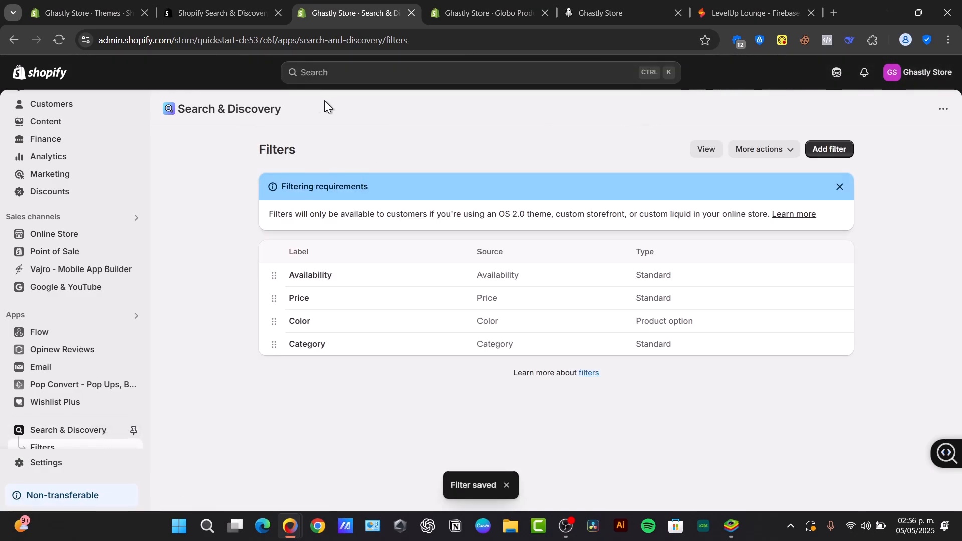
View the filters on the storefront's Products page, filter the products by the Snowboards category, examine the results, and close the preview.
left_click(707, 151)
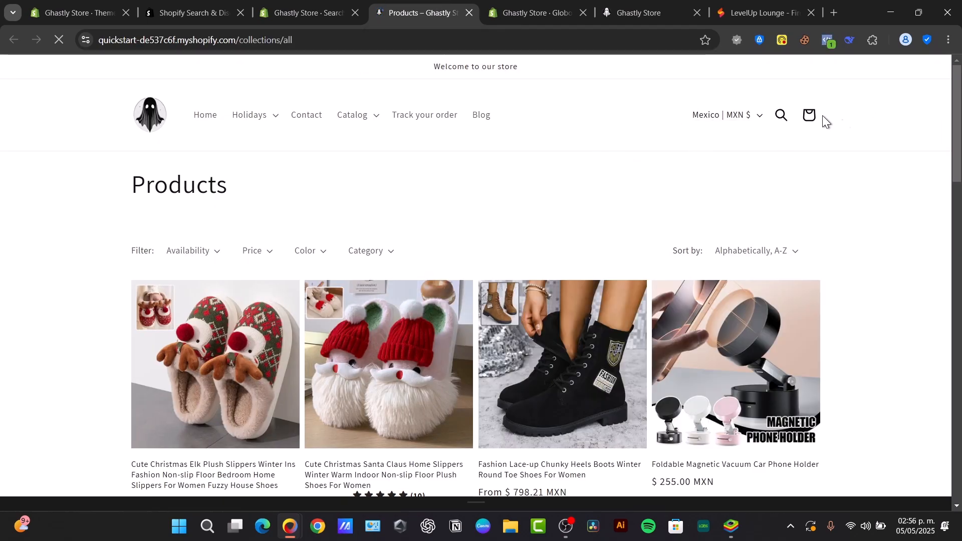
left_click(186, 253)
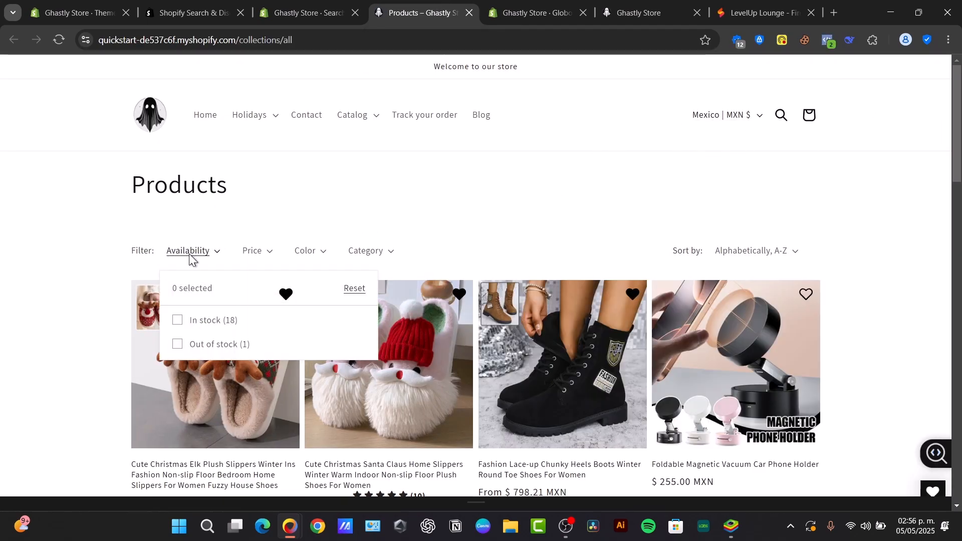
left_click(307, 252)
left_click(373, 251)
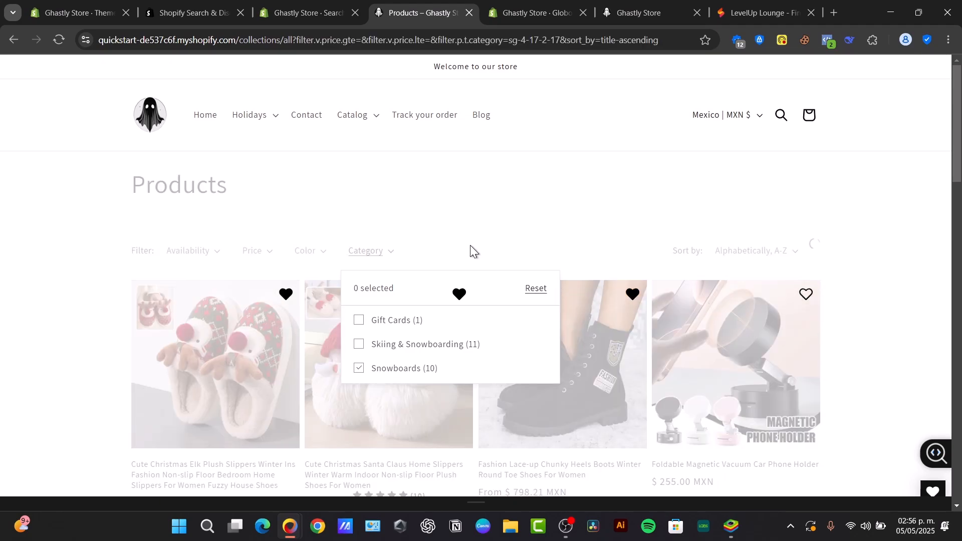
scroll(839, 191, "down", 15)
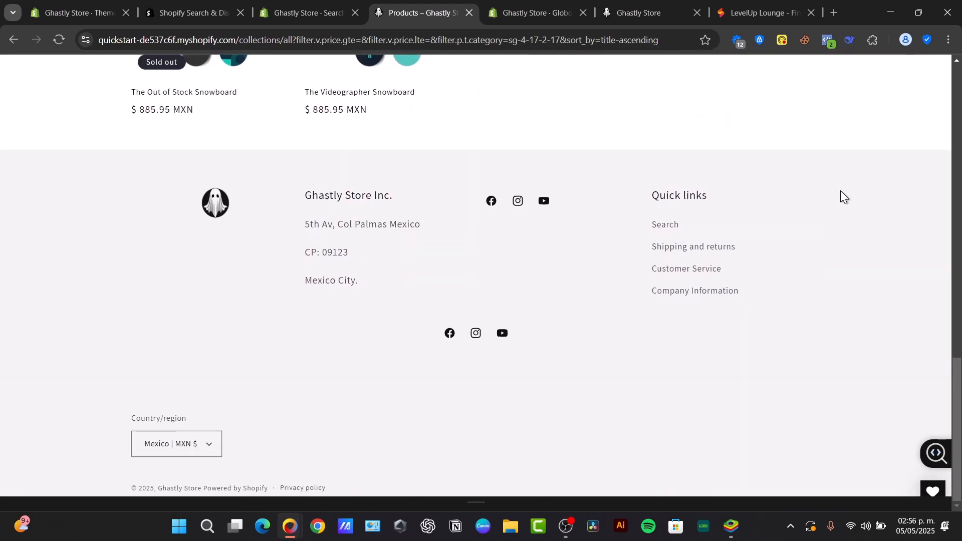
scroll(840, 190, "up", 15)
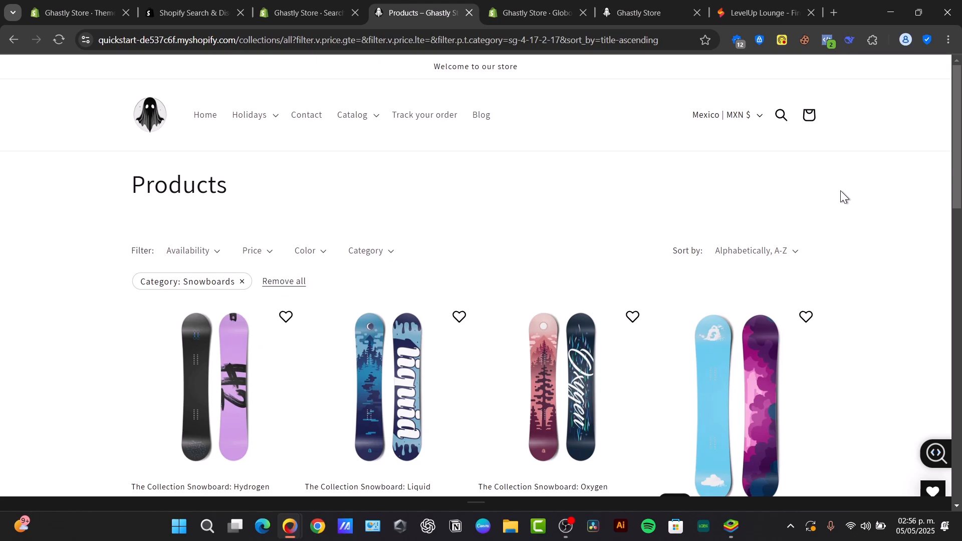
left_click(469, 12)
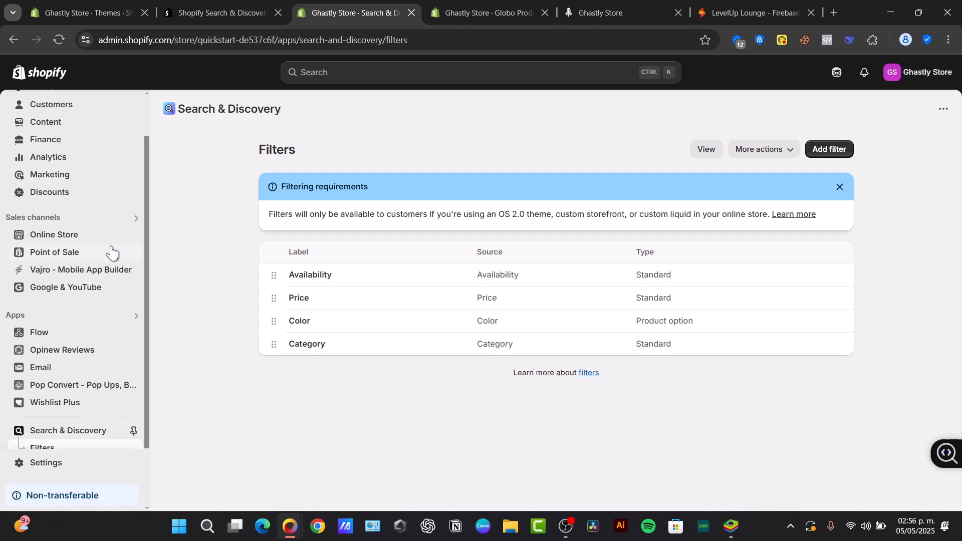
Open the Women's Fashion Casual Pocket Camisole Jumpsuit from the store's product list.
scroll(111, 251, "up", 2)
left_click(83, 146)
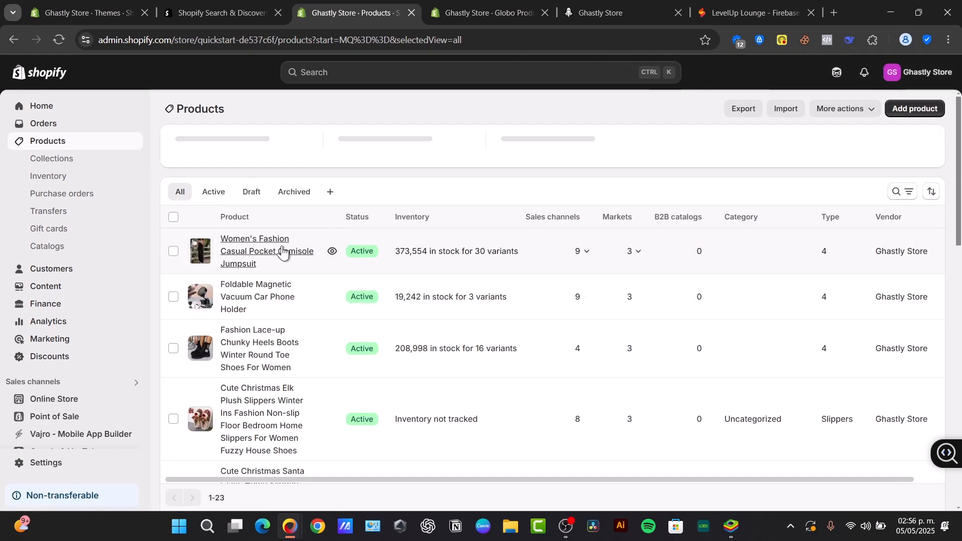
left_click(281, 246)
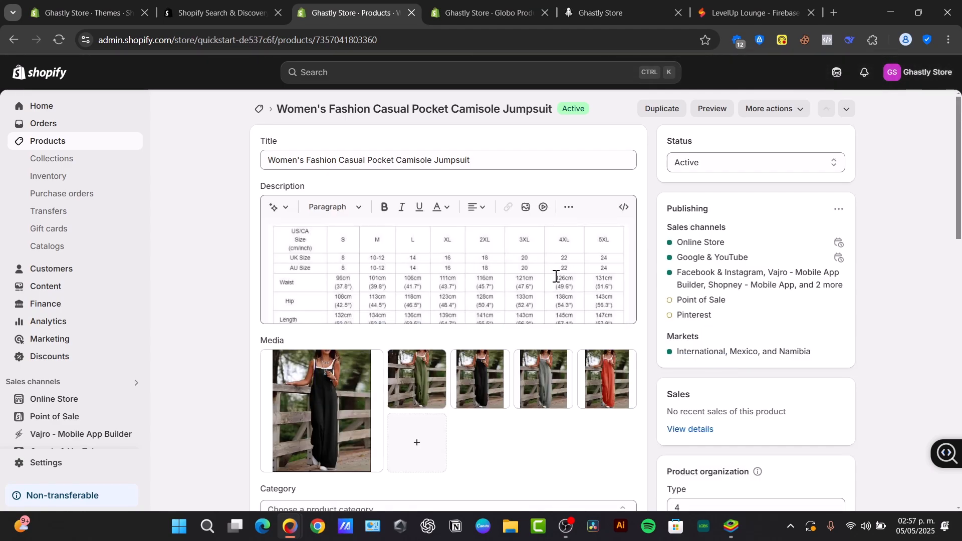
Check the jumpsuit's collection choices and add the tags Sport, Winter and Accessory to the product.
scroll(888, 273, "down", 5)
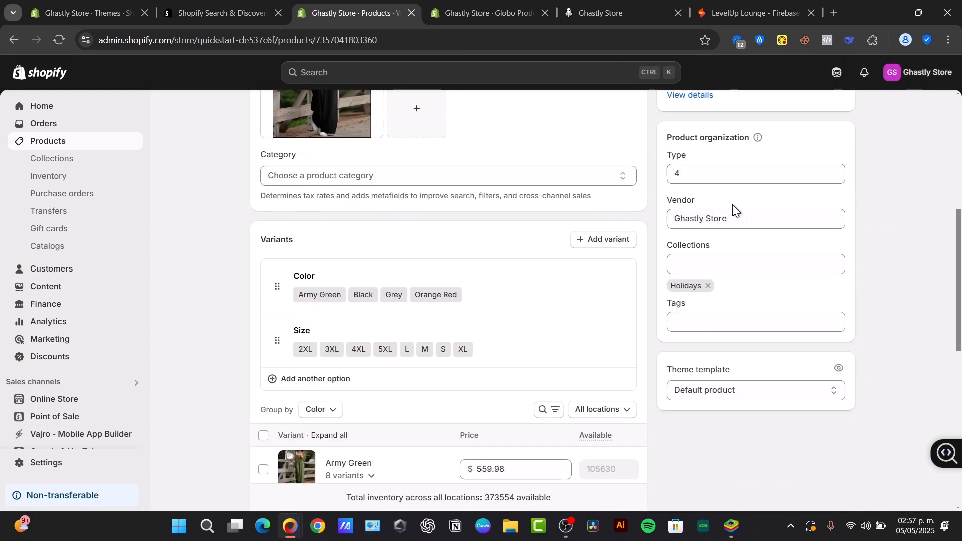
left_click(745, 264)
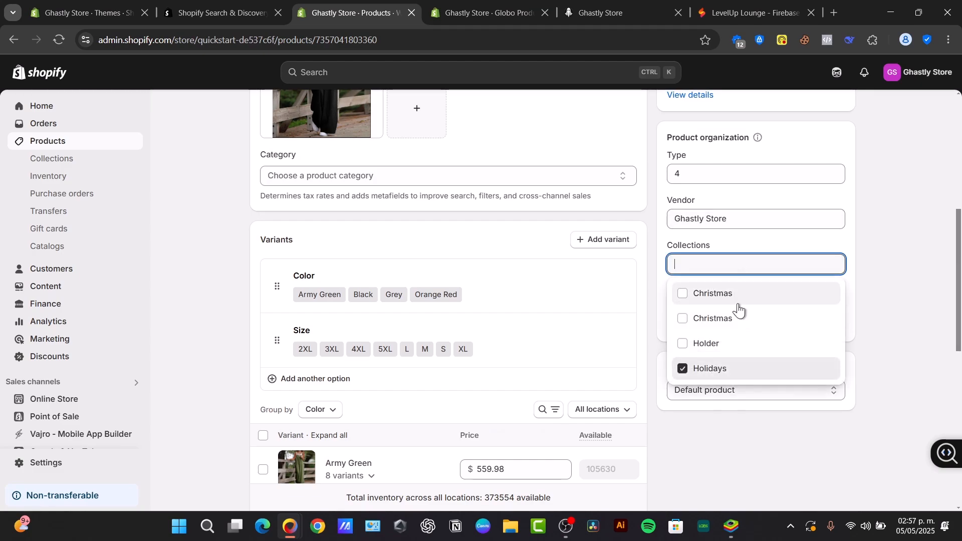
left_click(745, 325)
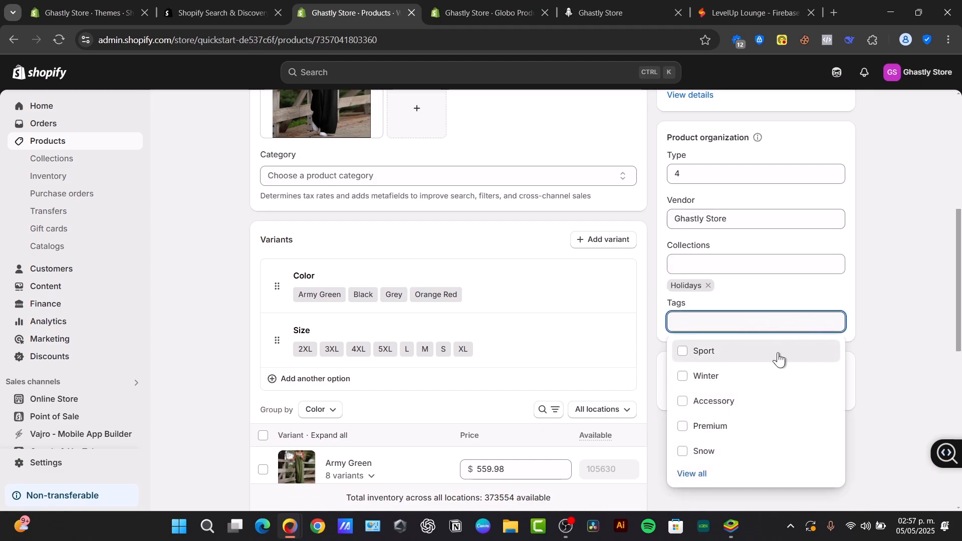
left_click(686, 350)
left_click(685, 375)
left_click(684, 401)
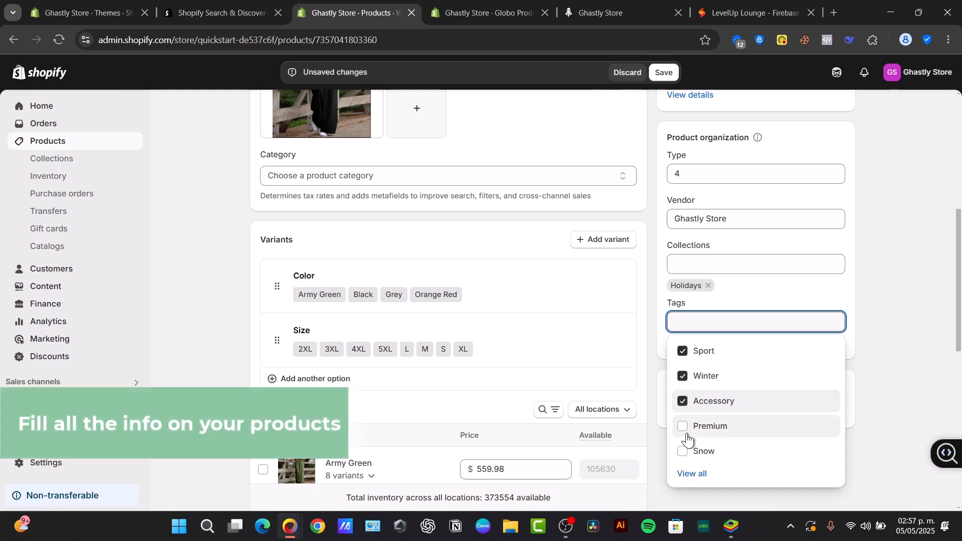
left_click(841, 416)
Review the jumpsuit's variants, metafields and search engine listing, and save the product.
scroll(796, 342, "down", 3)
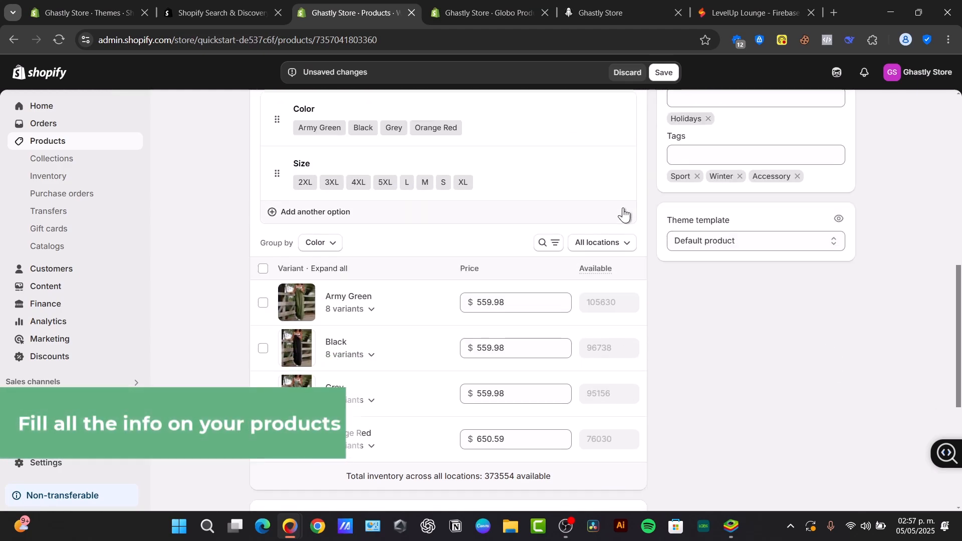
scroll(624, 215, "up", 3)
scroll(430, 345, "down", 3)
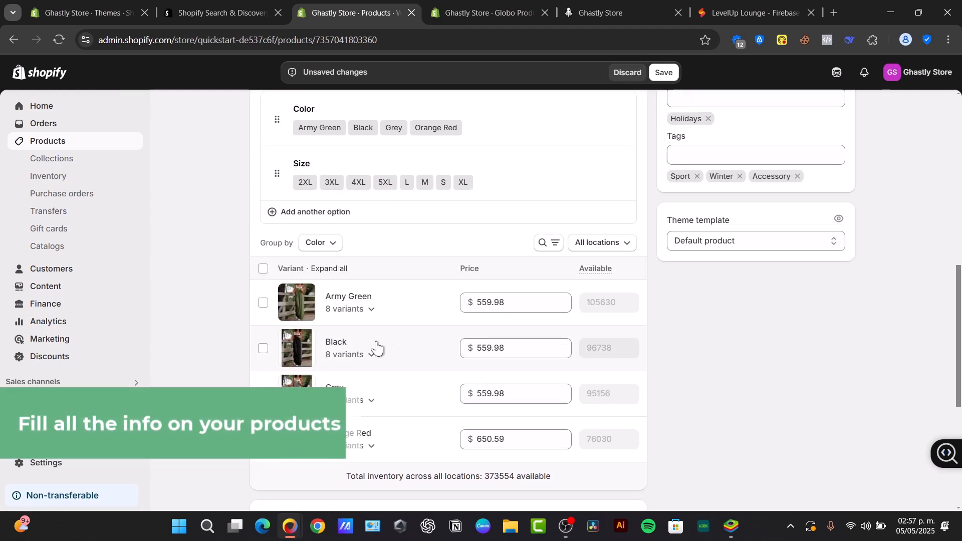
scroll(501, 350, "down", 3)
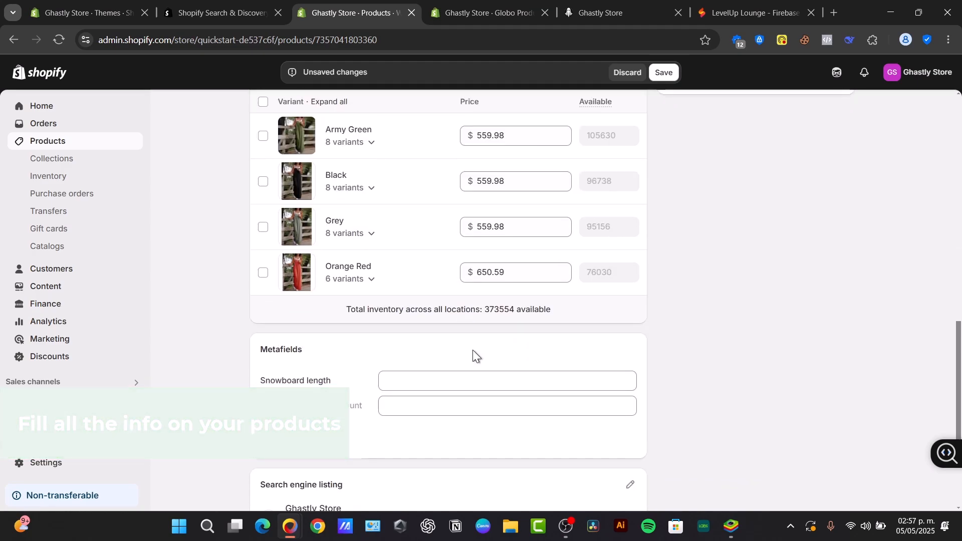
scroll(350, 301, "down", 2)
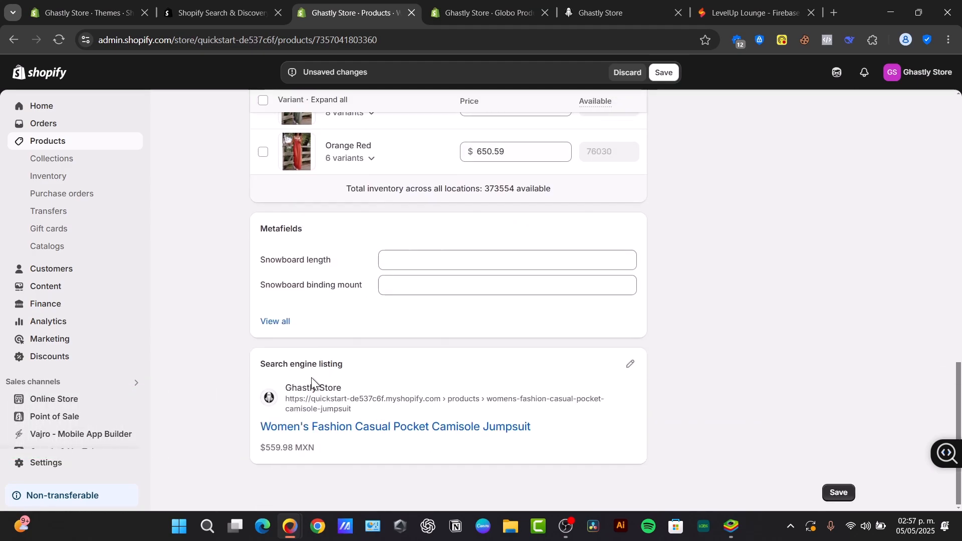
left_click_drag(261, 364, 368, 368)
scroll(639, 418, "up", 15)
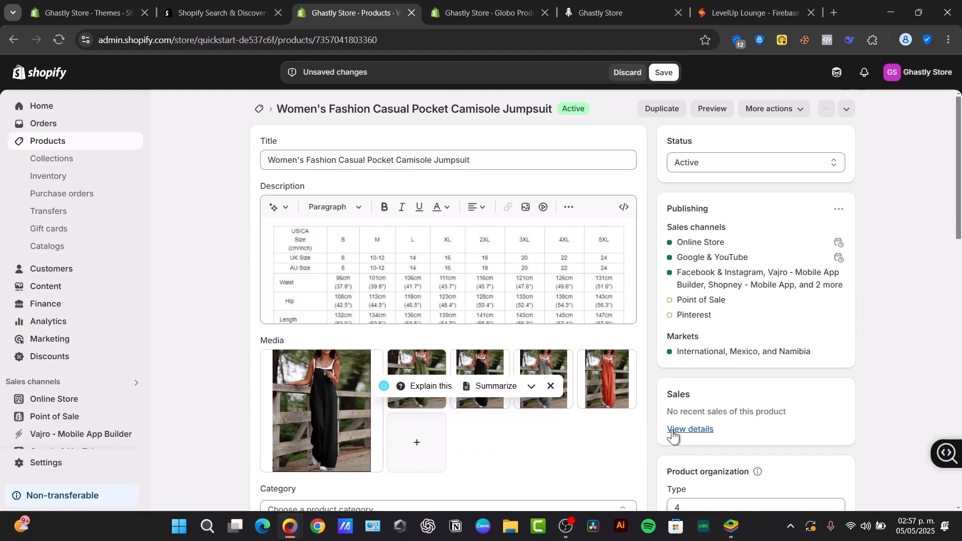
left_click(663, 73)
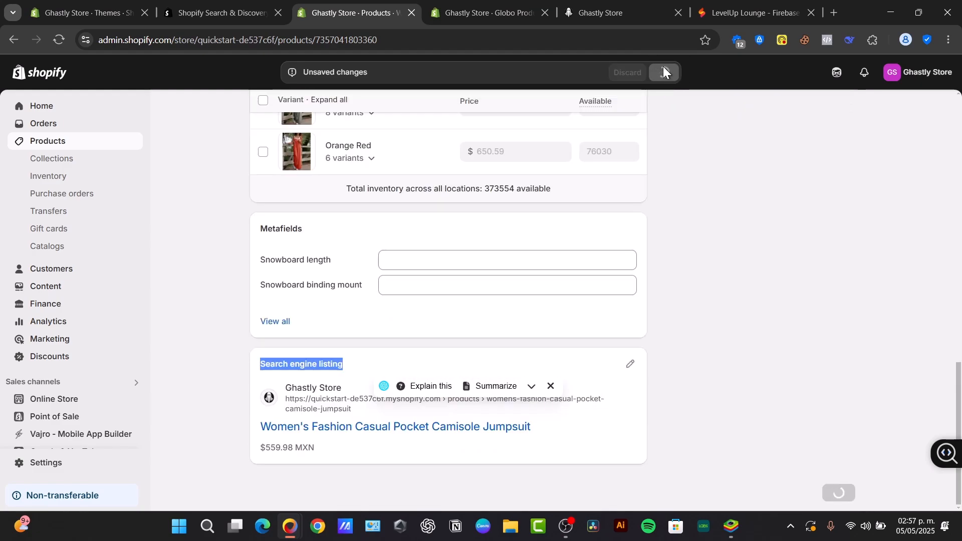